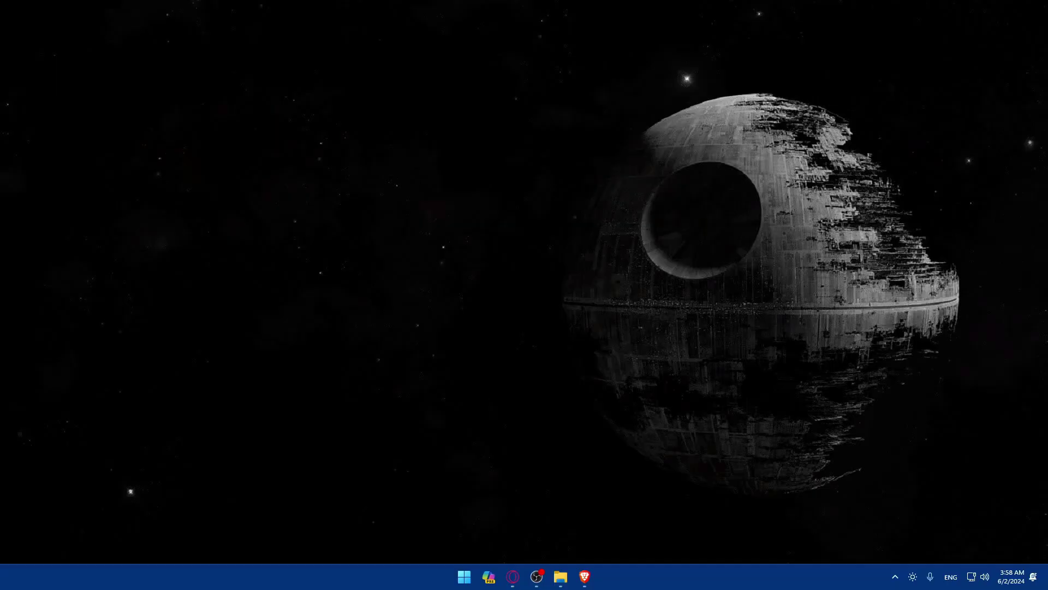
- Launch Brave and load squarespace.com
left_click(585, 577)
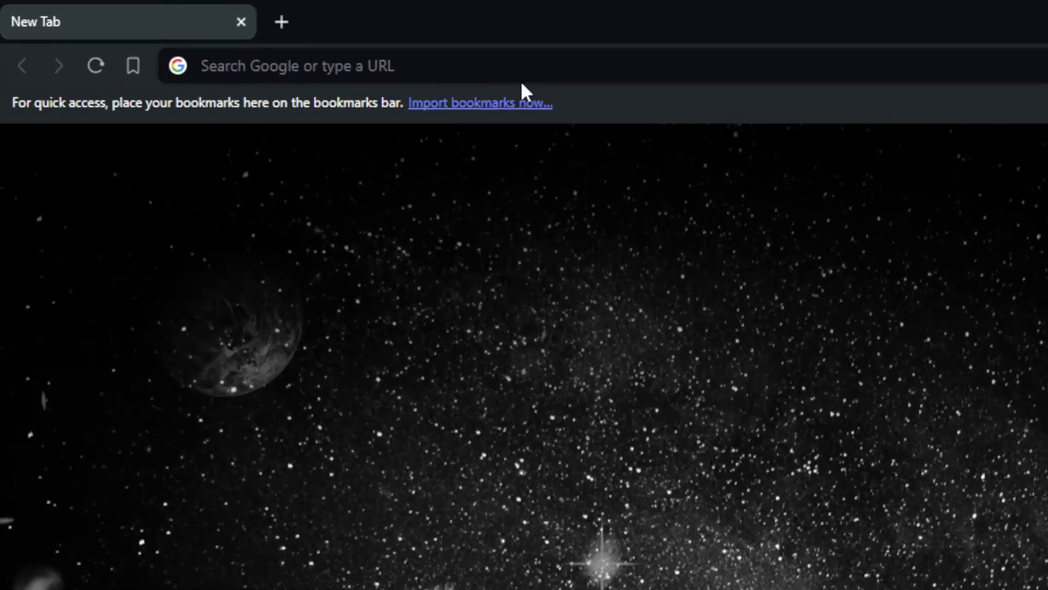
left_click(261, 39)
type("squar")
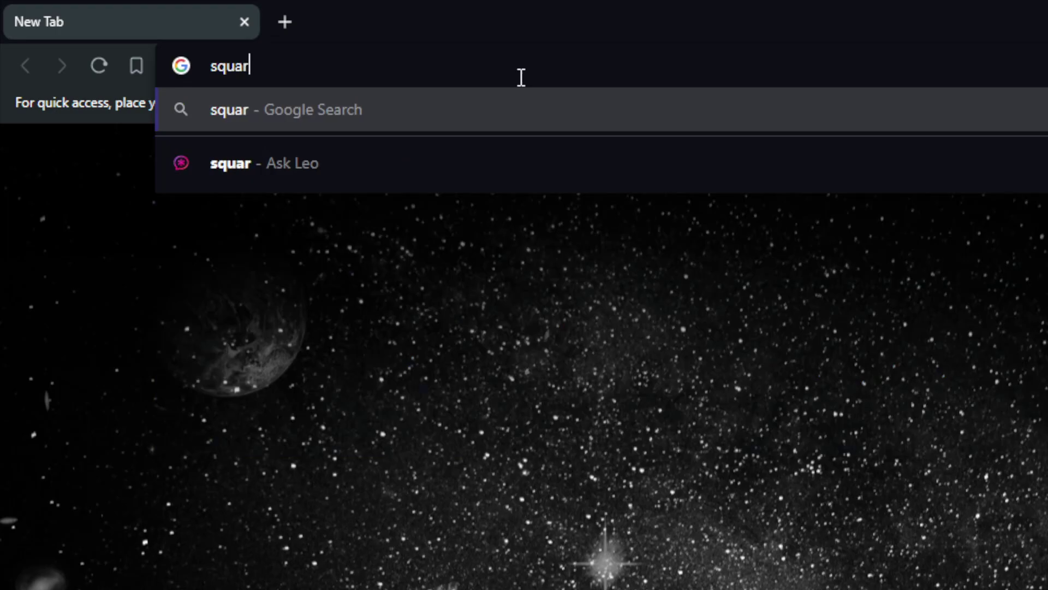
type("espace.com")
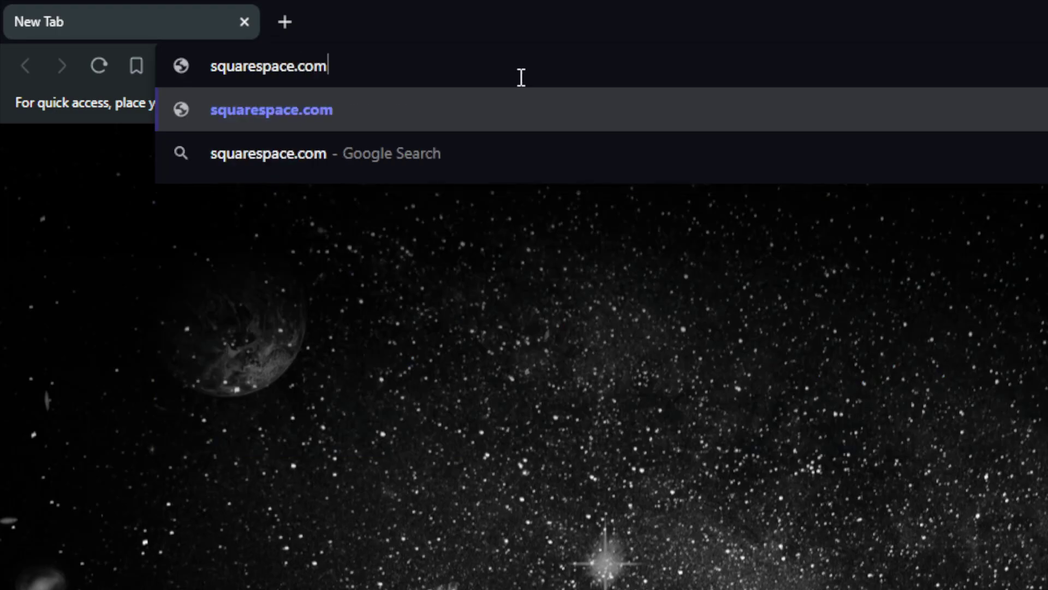
key("Return")
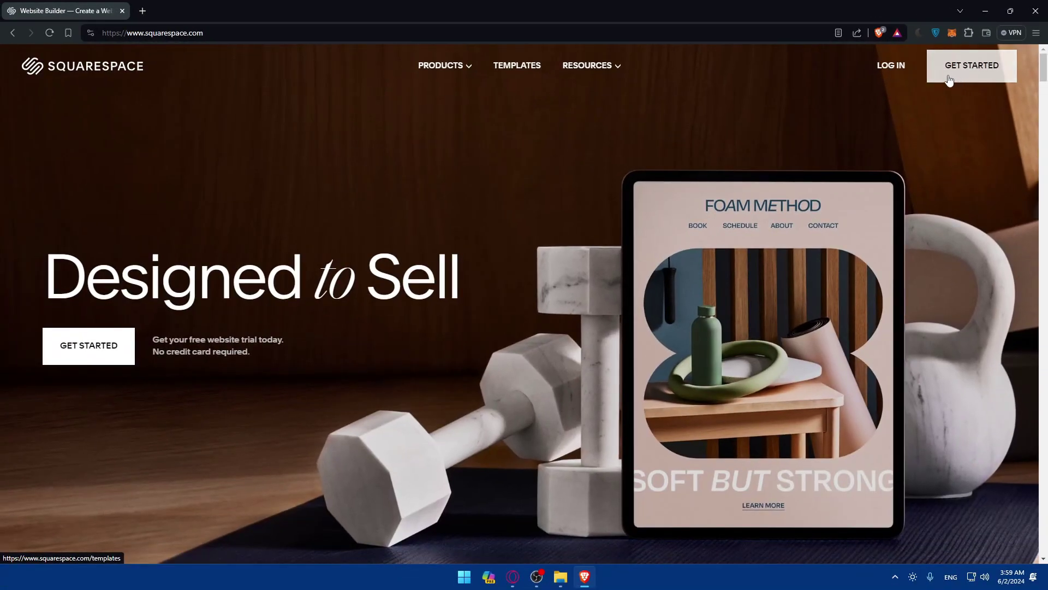
- Log in to Squarespace with a Google account and open the Omix Podcast site's menu
left_click(901, 67)
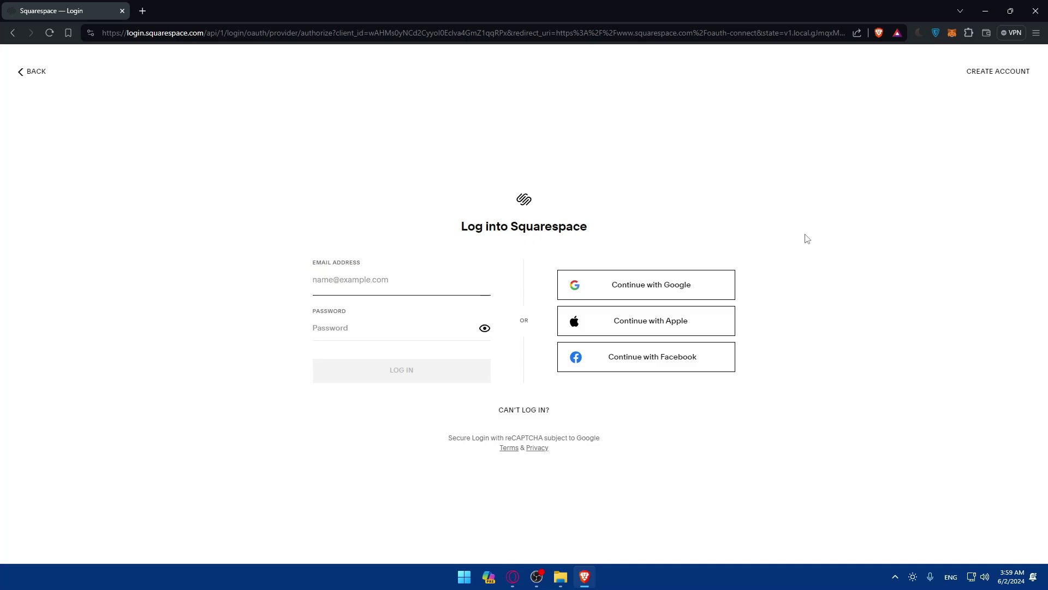
left_click(664, 286)
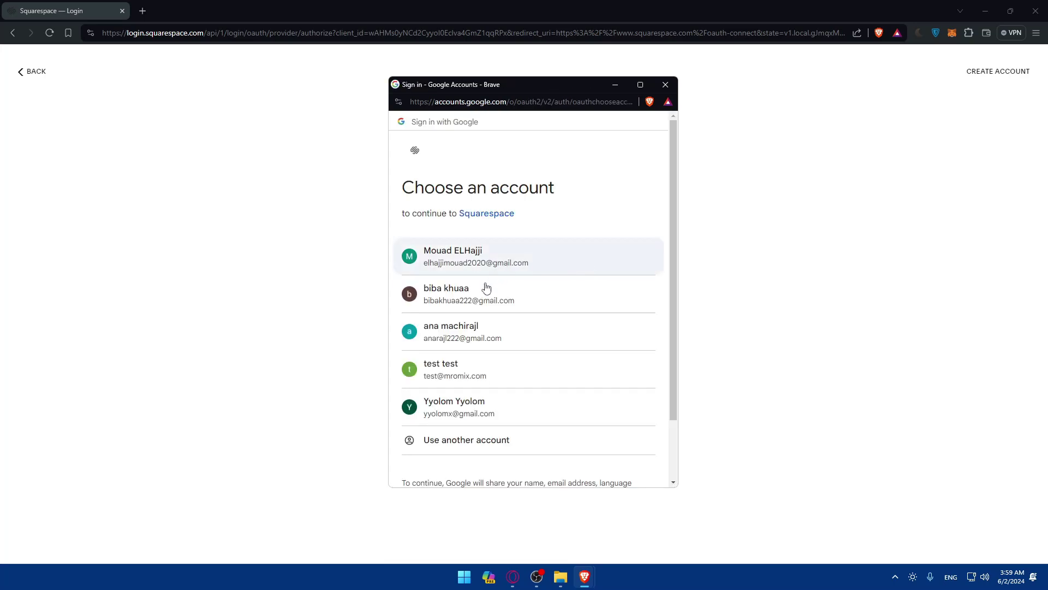
left_click(484, 298)
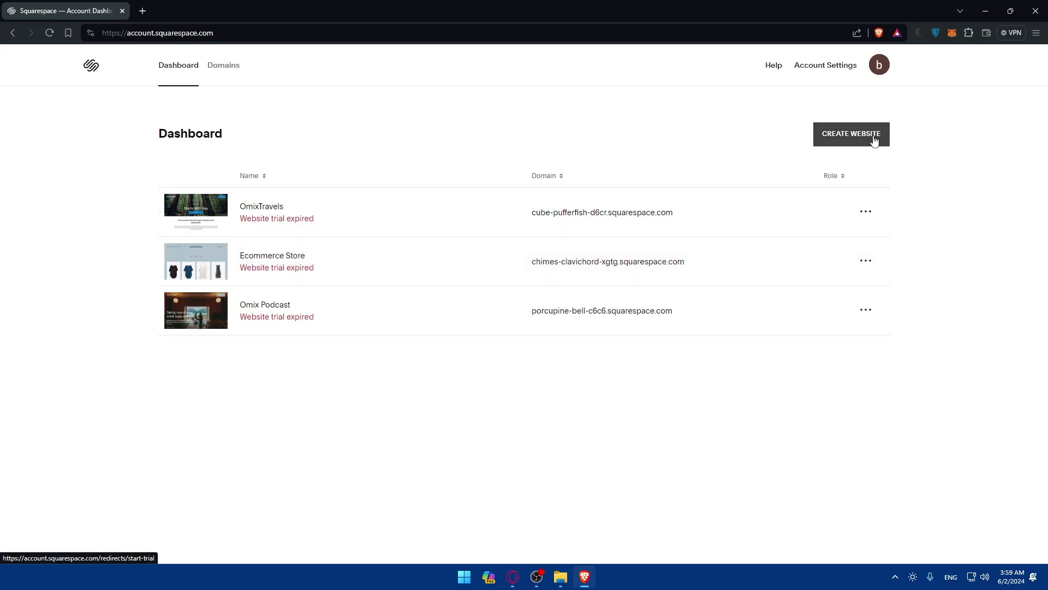
left_click(866, 310)
- Delete the Omix Podcast, Ecommerce Store and OmixTravels sites, then start a new website
left_click(856, 442)
left_click(588, 335)
left_click(866, 261)
left_click(852, 386)
left_click(601, 335)
left_click(867, 216)
left_click(854, 341)
left_click(584, 336)
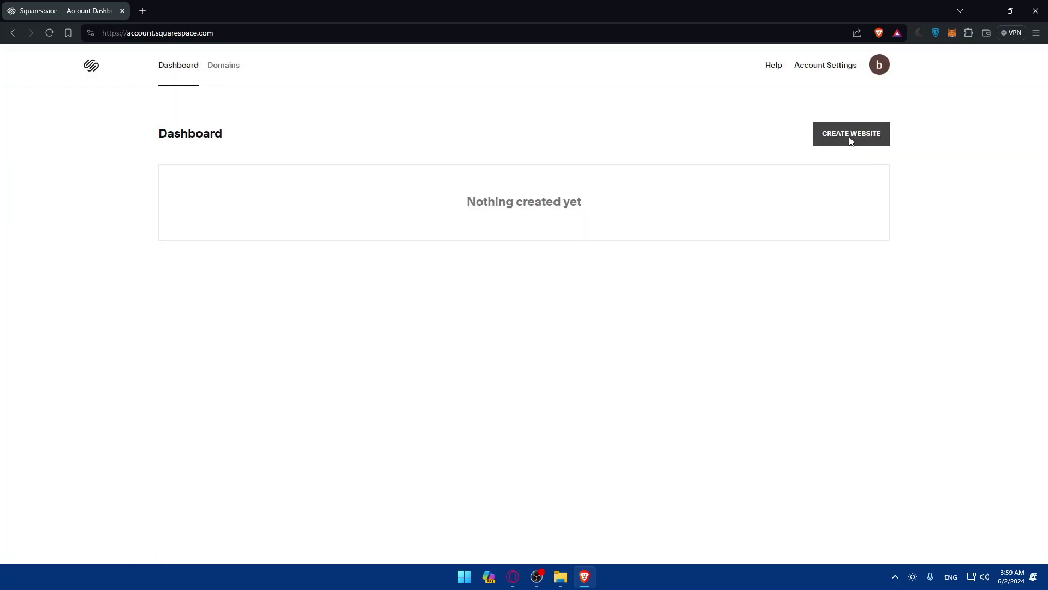
left_click(850, 140)
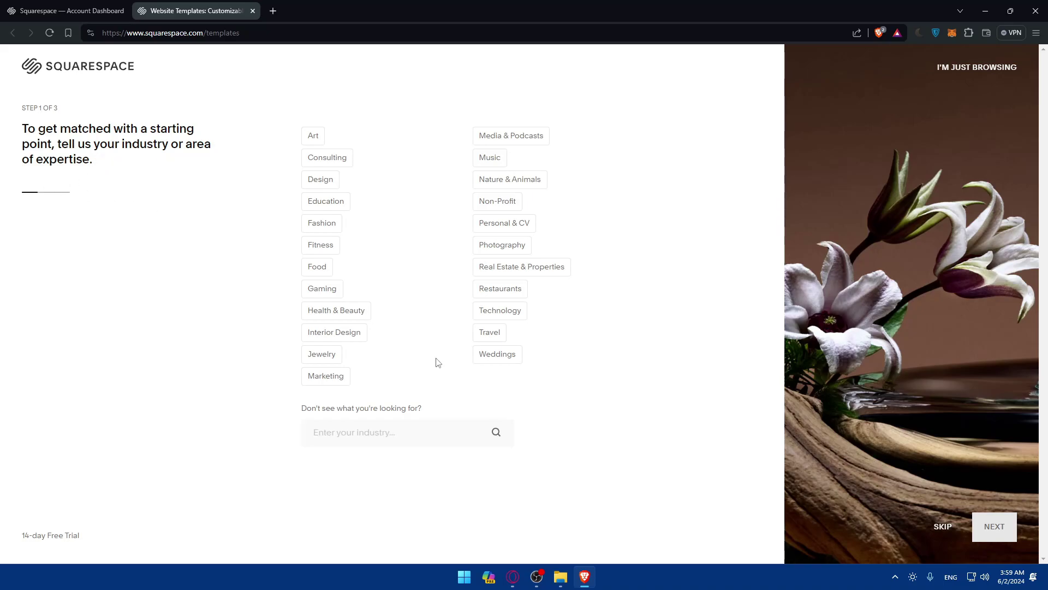
- Choose Marketing as the industry with physical business, event/project promotion and contact form goals
left_click(347, 380)
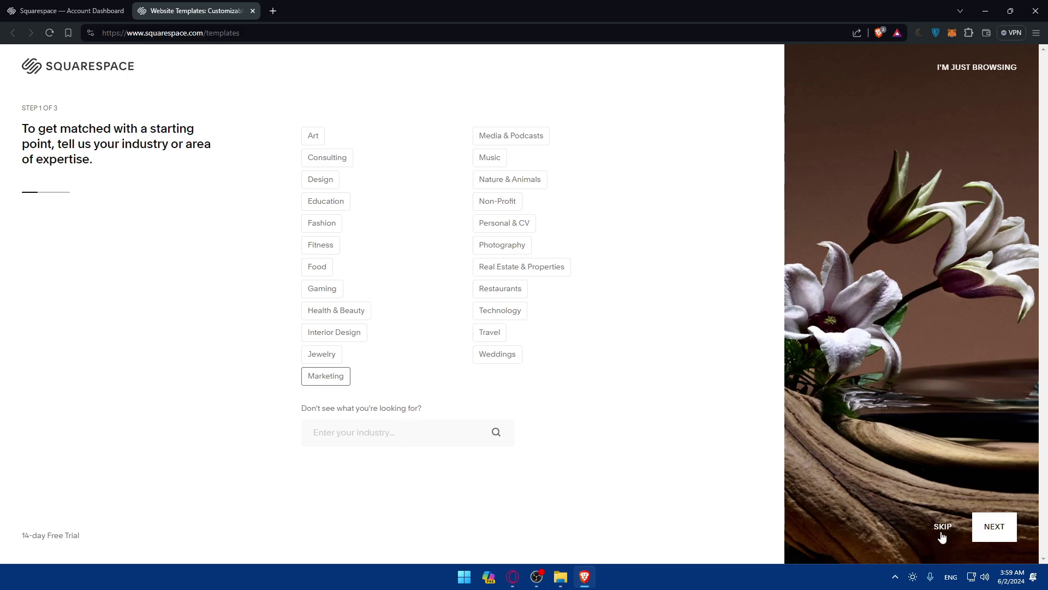
left_click(985, 531)
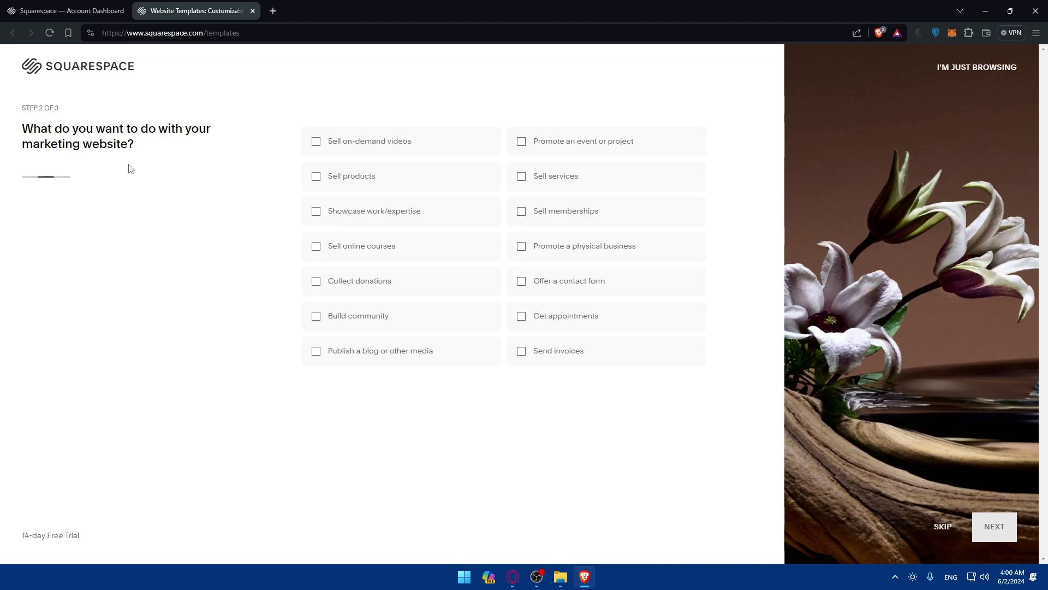
left_click(531, 252)
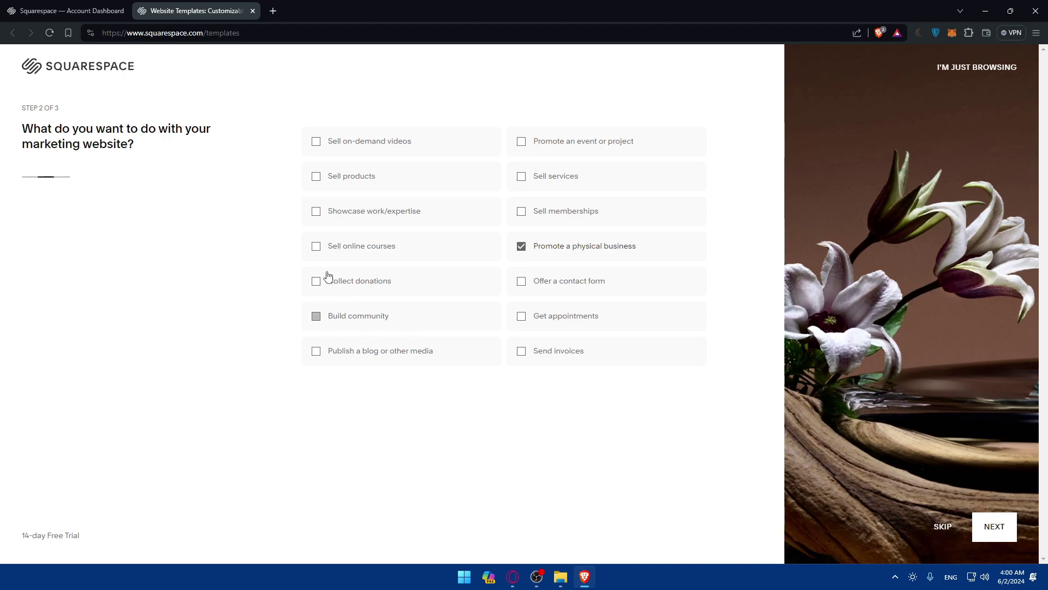
left_click(548, 153)
left_click(553, 287)
left_click(994, 526)
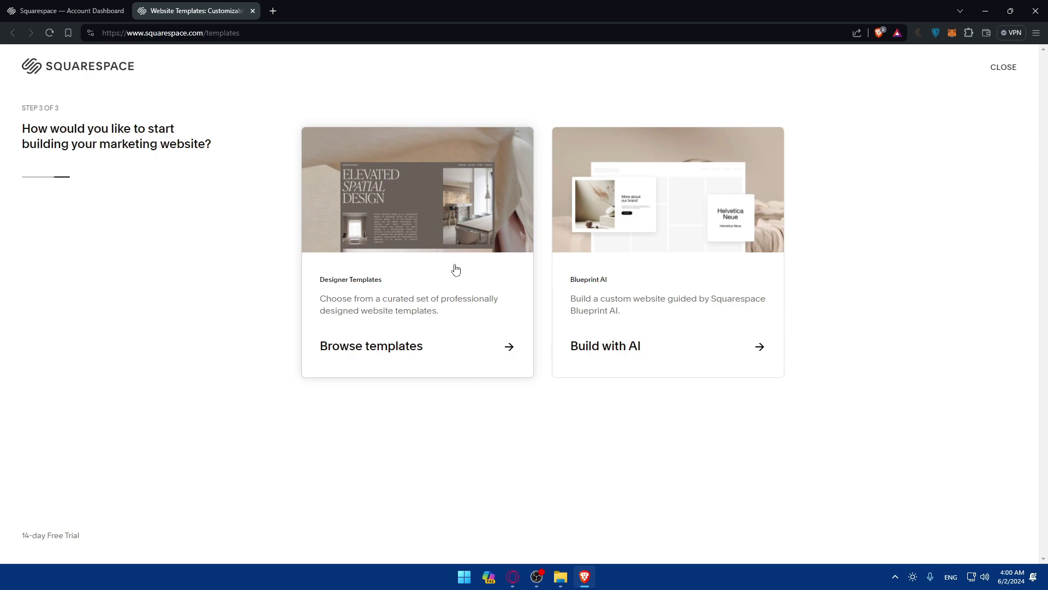
left_click(672, 323)
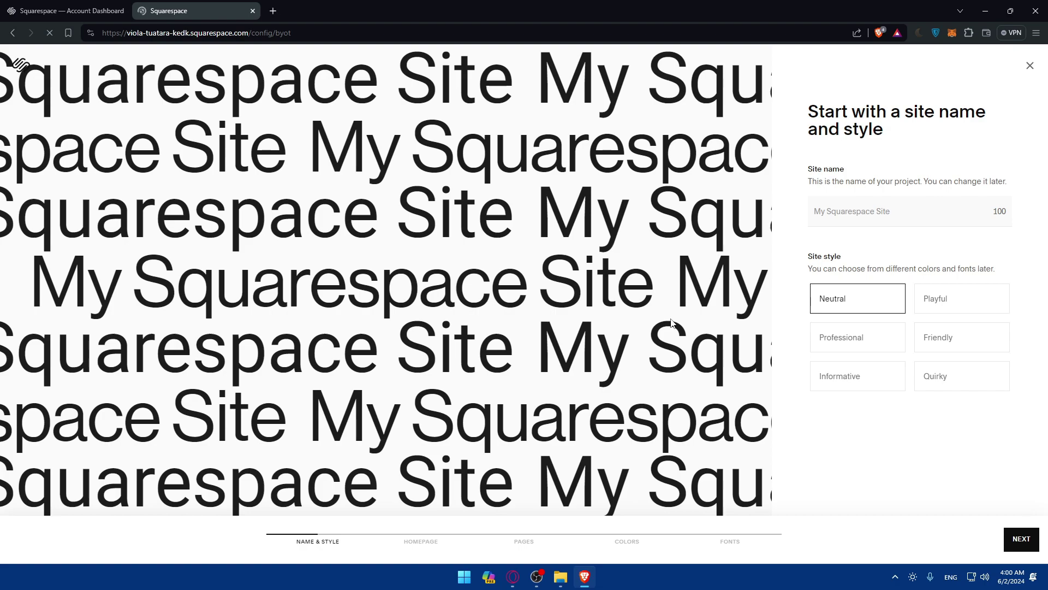
- Name the site TestingAff and pick the Professional style after comparing the other styles
left_click(904, 207)
type("Test")
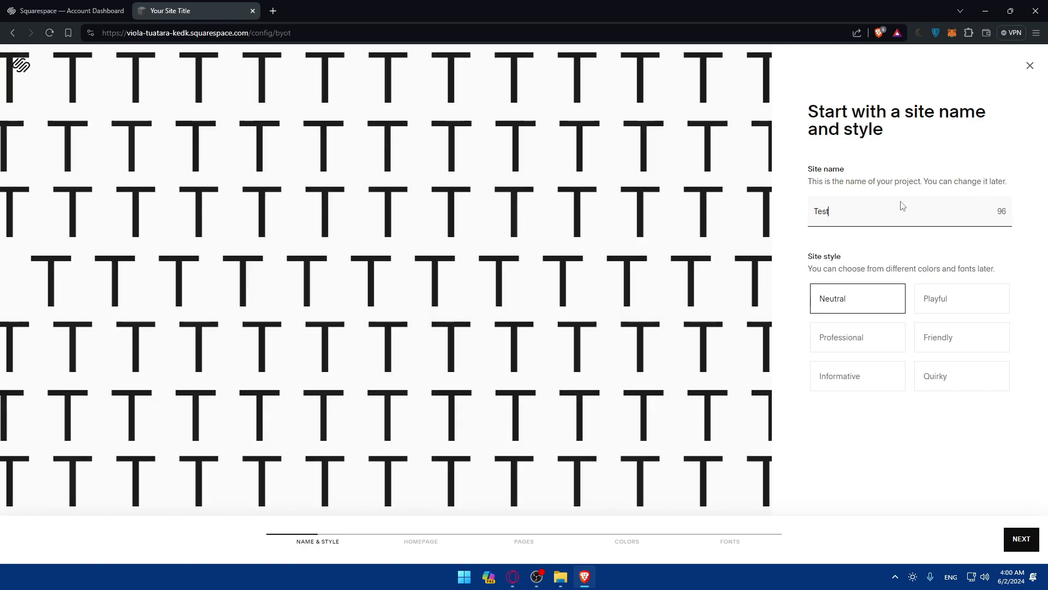
type("ingAff")
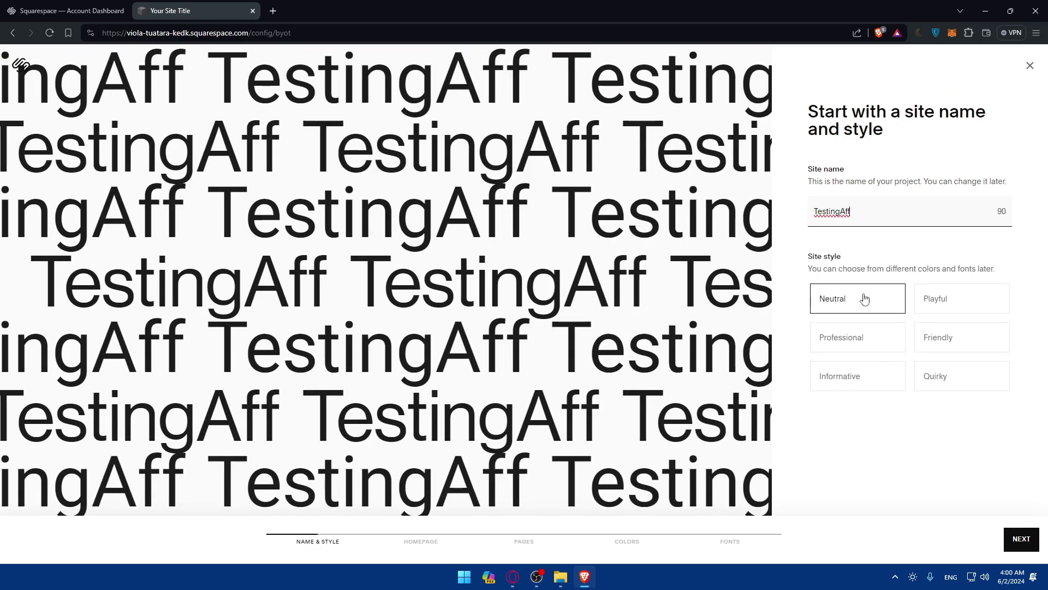
left_click(930, 298)
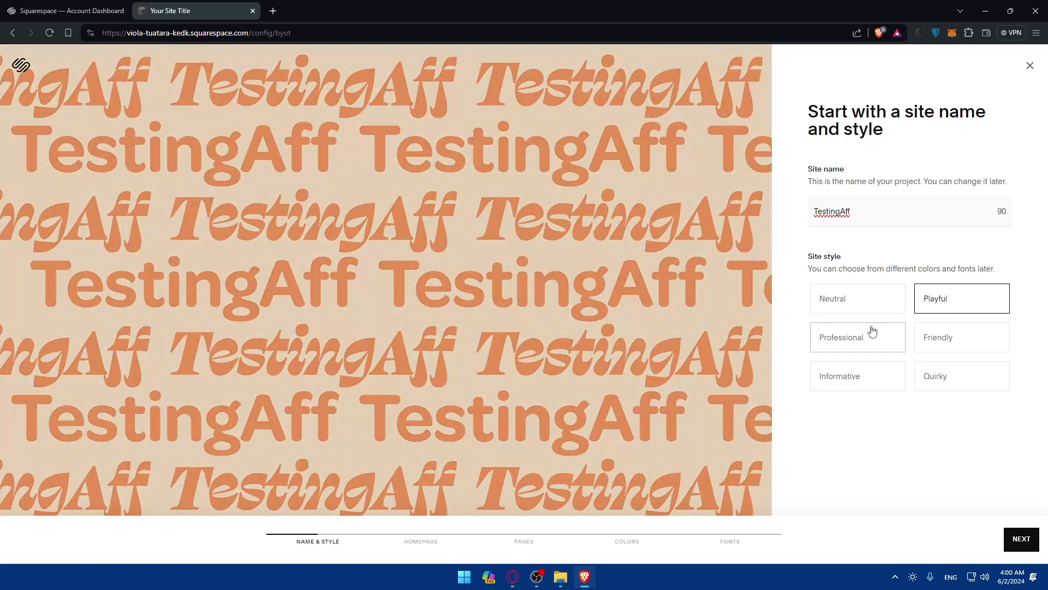
left_click(873, 333)
left_click(939, 343)
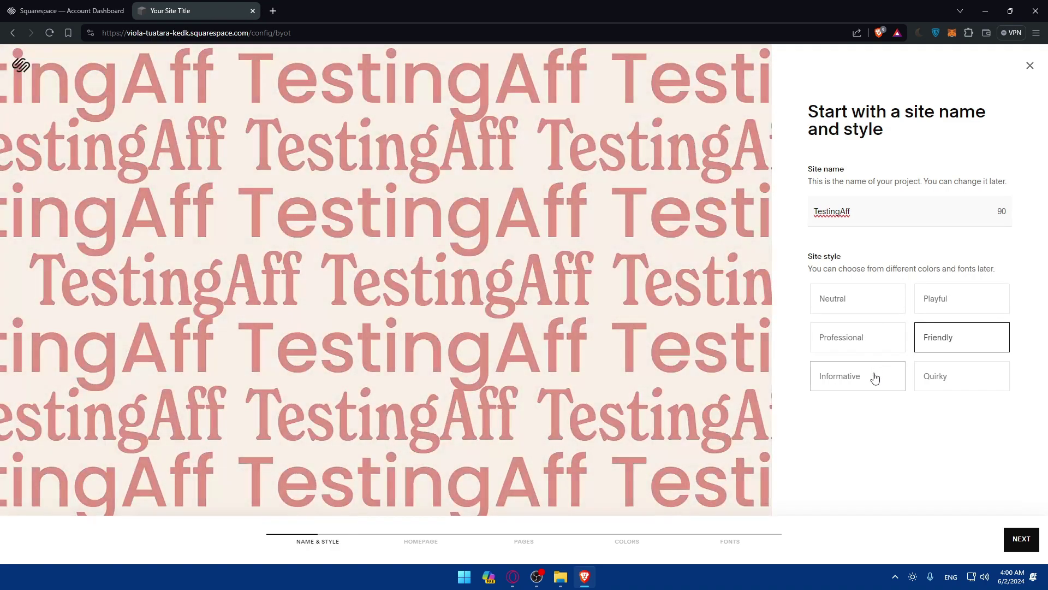
left_click(875, 378)
left_click(943, 384)
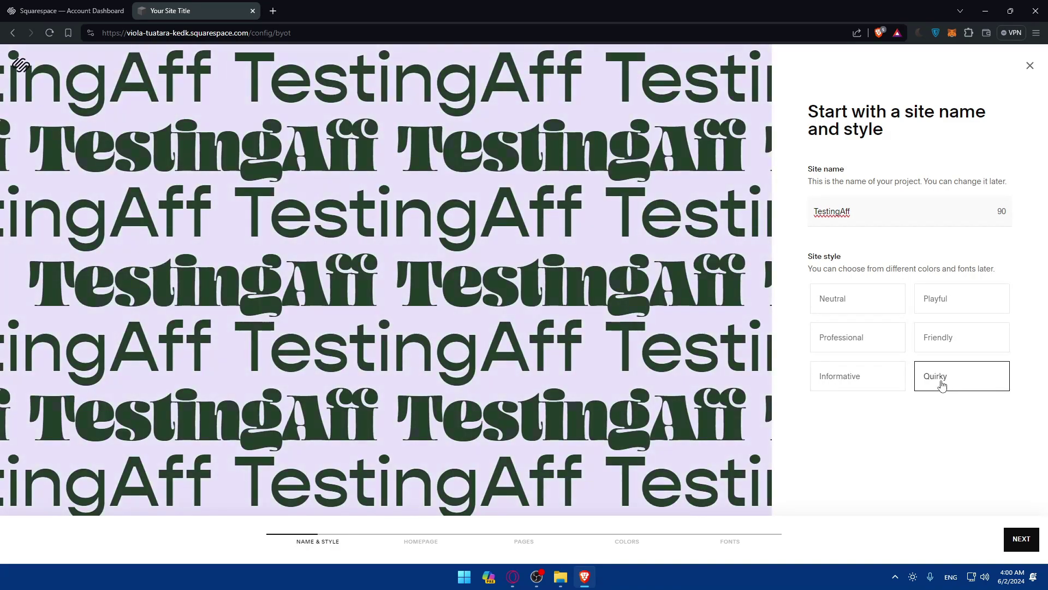
left_click(959, 309)
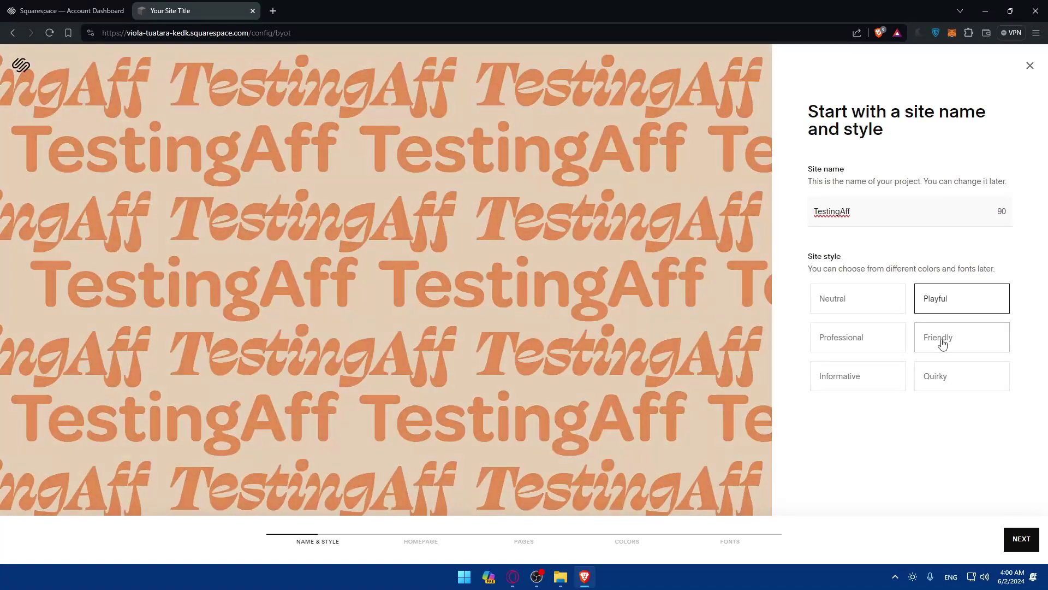
left_click(922, 337)
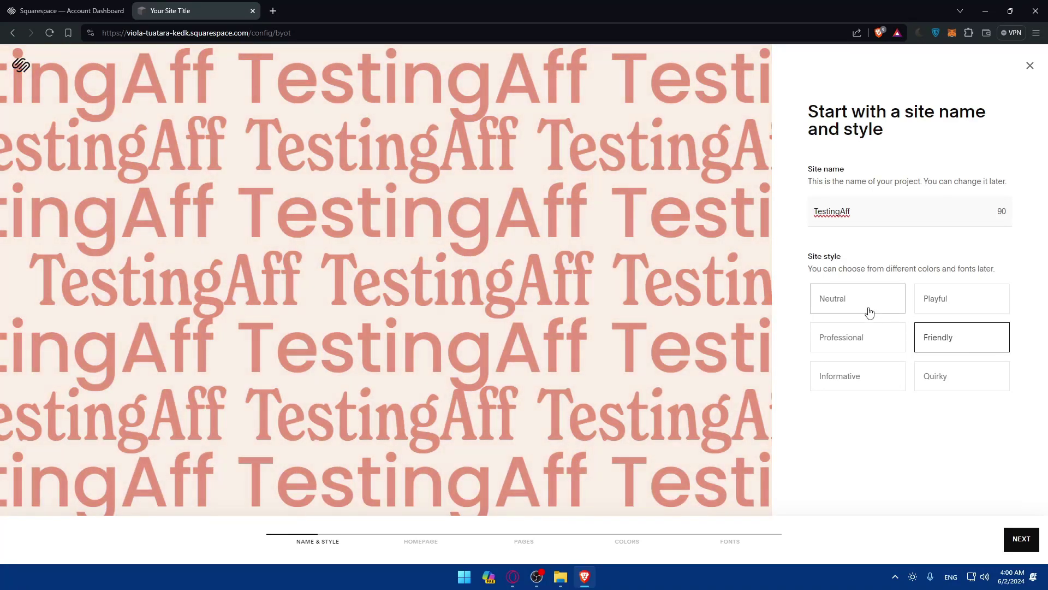
left_click(863, 345)
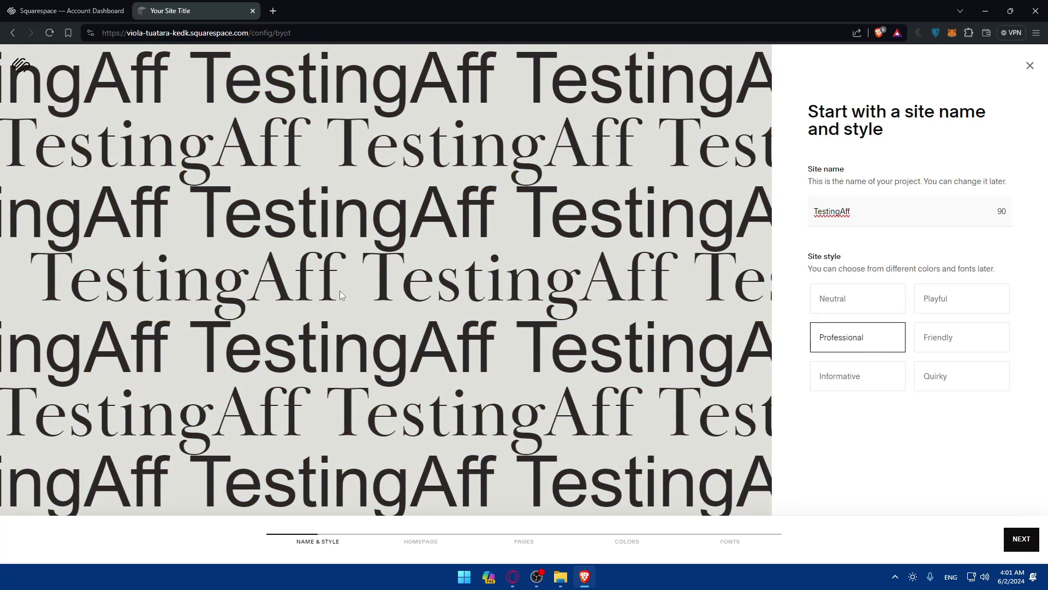
left_click(1017, 541)
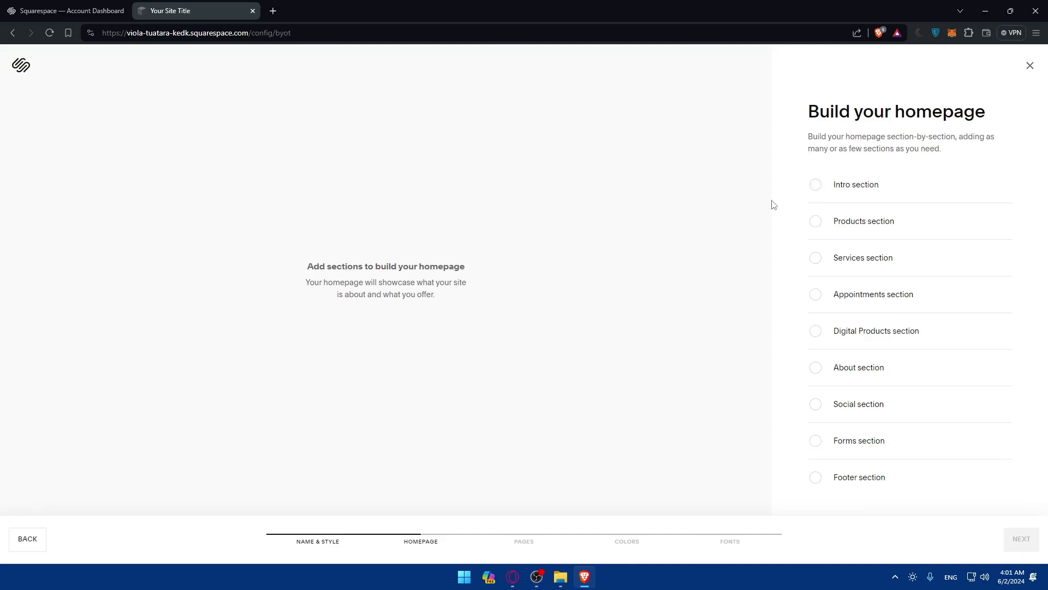
- Add Intro, About, Social, Forms, Footer, Products and Services sections to the homepage
left_click(816, 185)
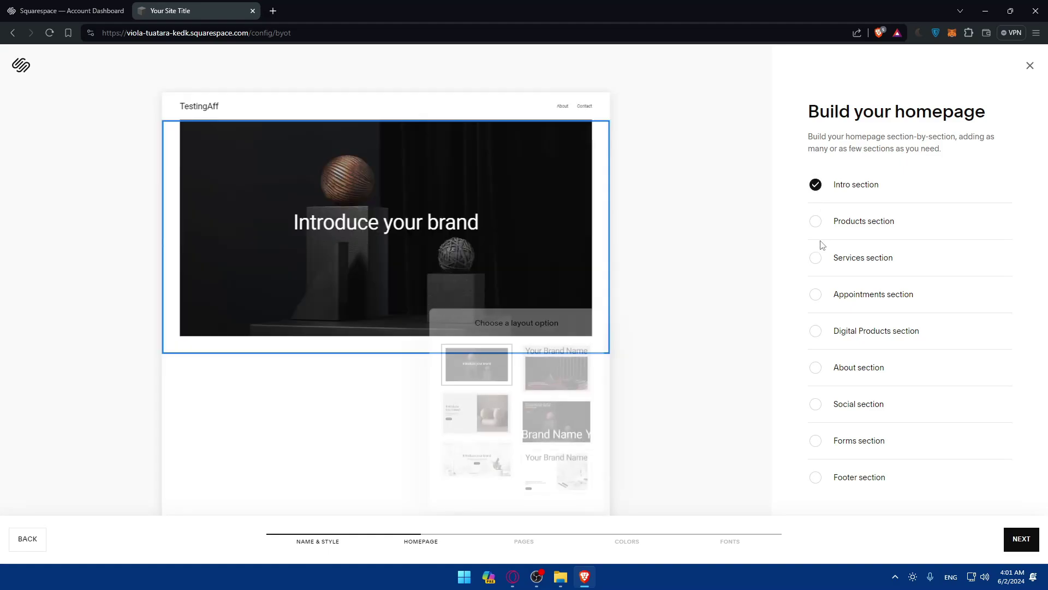
left_click(816, 366)
left_click(816, 404)
left_click(825, 440)
left_click(821, 476)
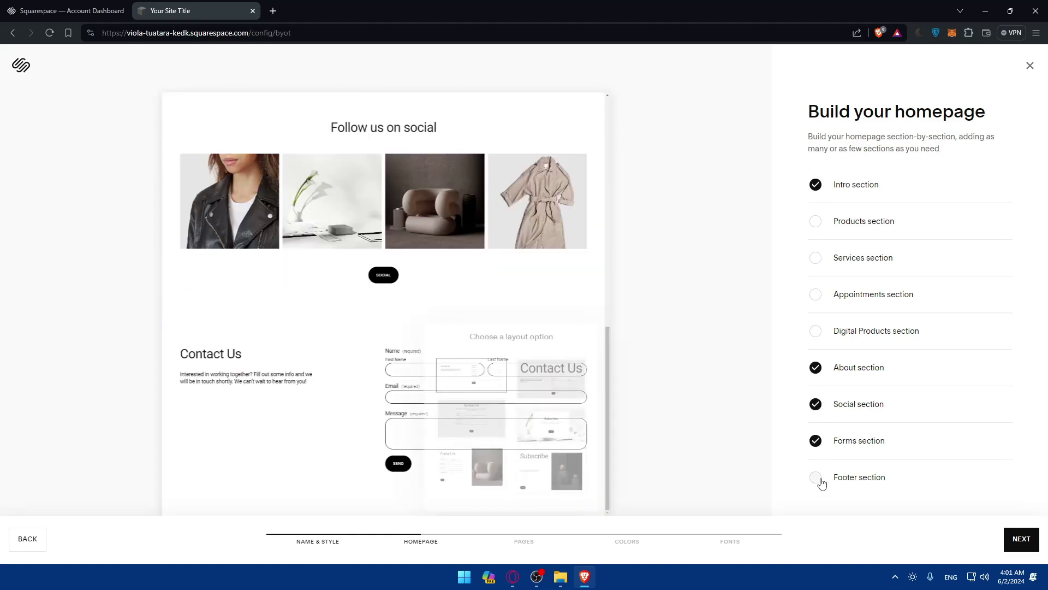
left_click(817, 225)
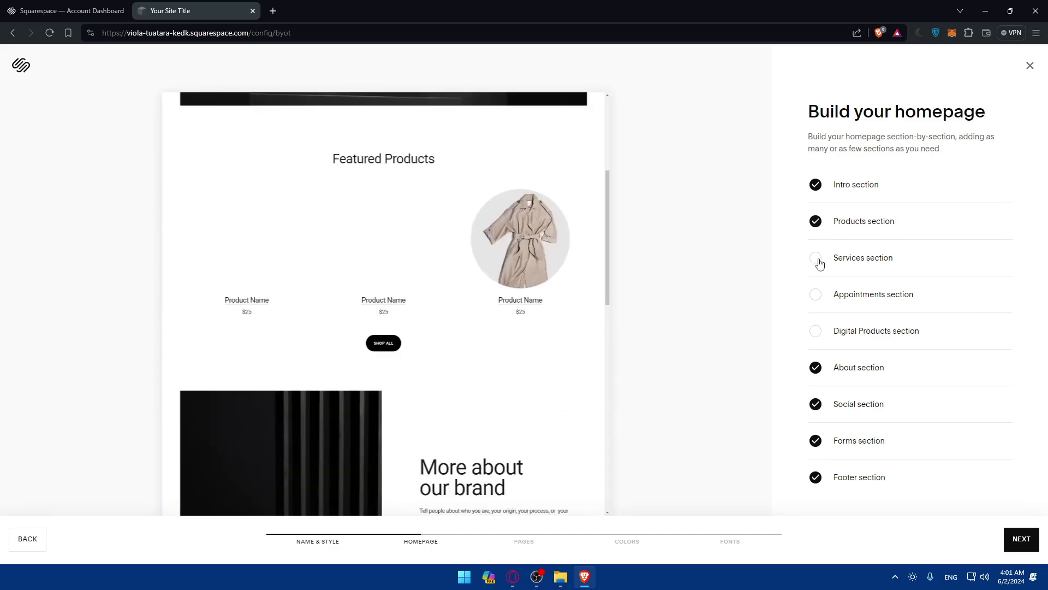
left_click(816, 261)
left_click(1021, 537)
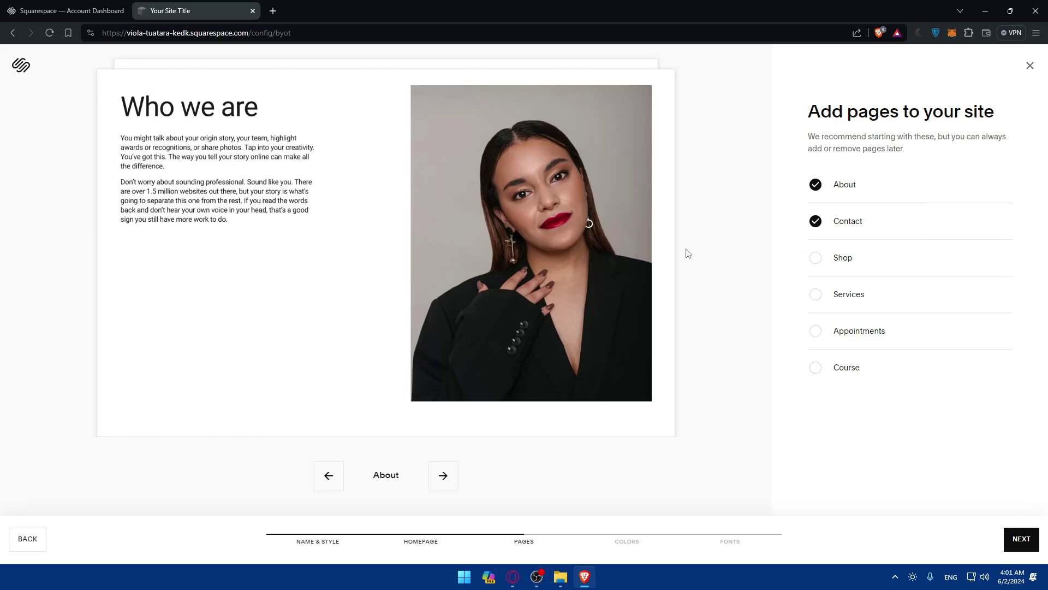
- Drop the About page and add Shop, Services and Appointments pages alongside Contact
left_click(813, 186)
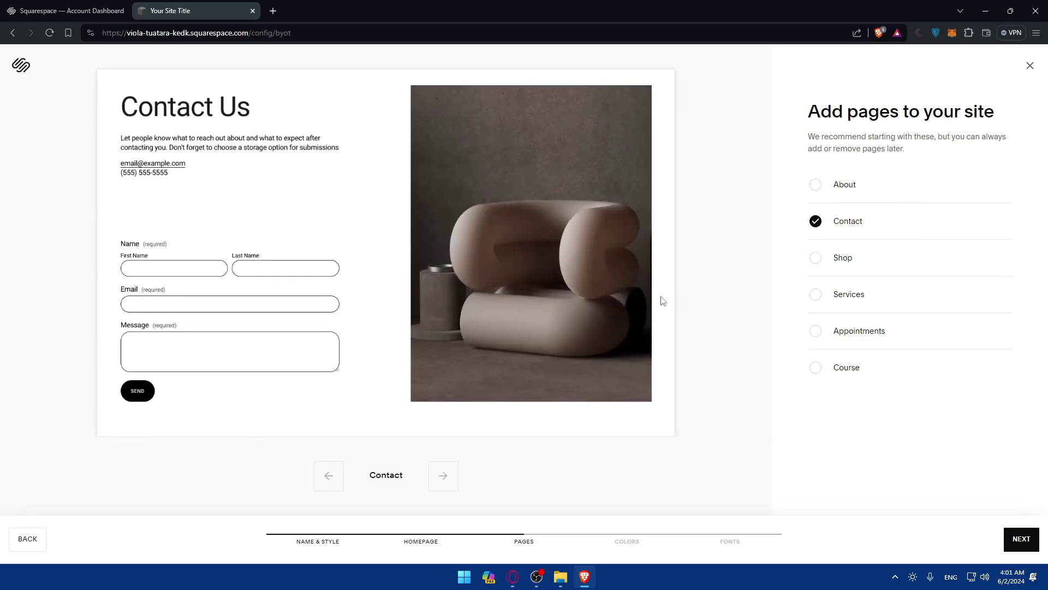
left_click(818, 262)
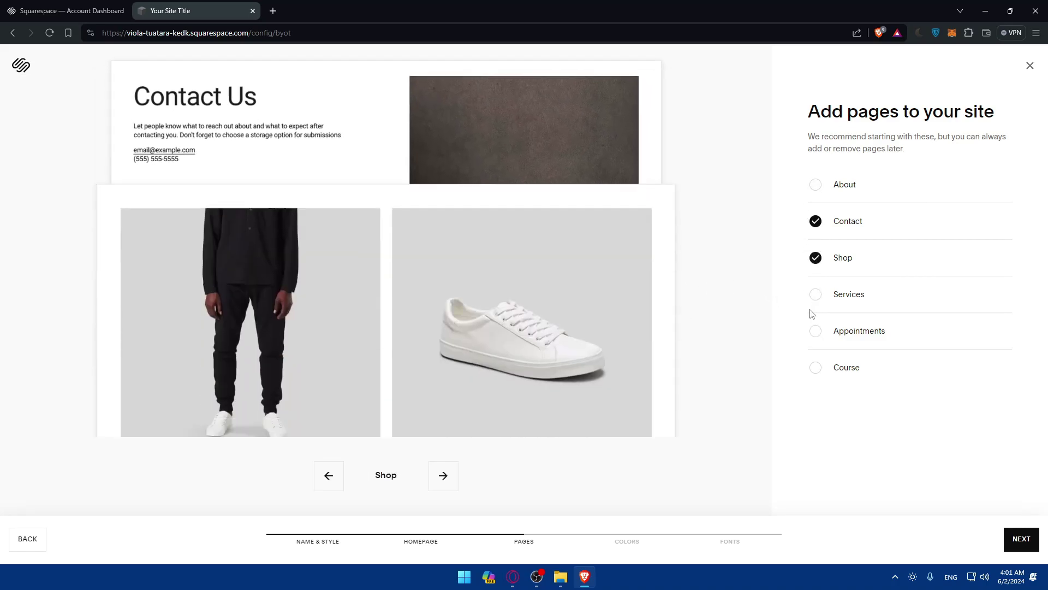
left_click(815, 304)
left_click(817, 334)
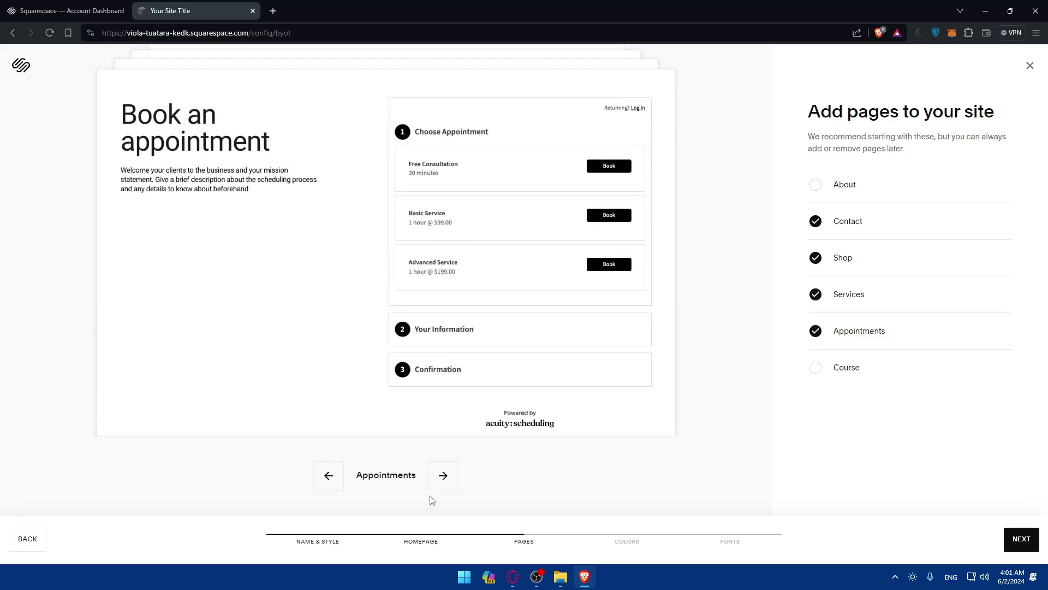
left_click(443, 475)
left_click(1021, 539)
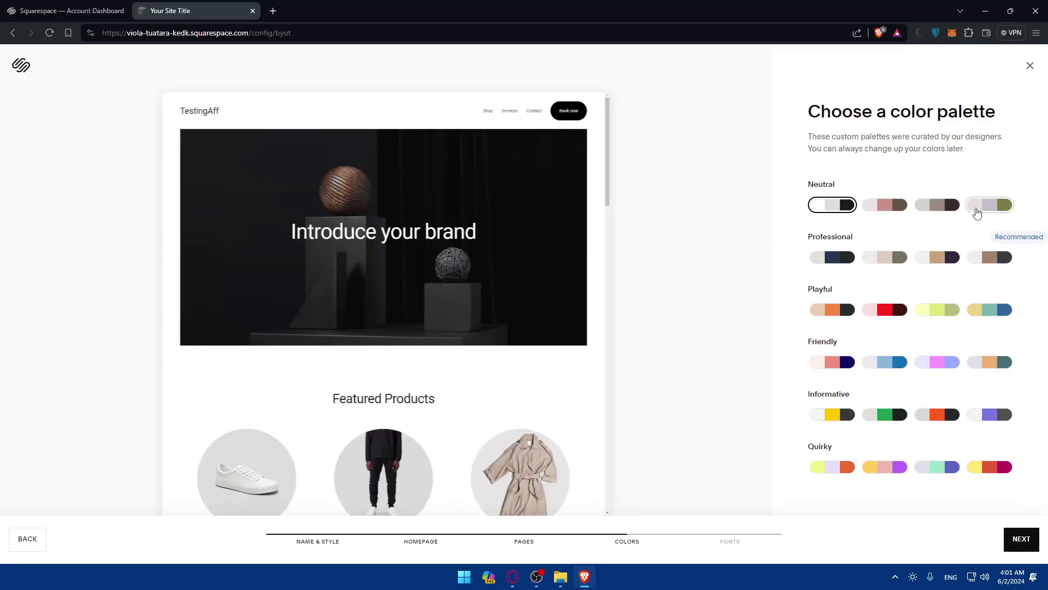
- Try a few palettes and apply the brown and charcoal Professional palette
left_click(885, 206)
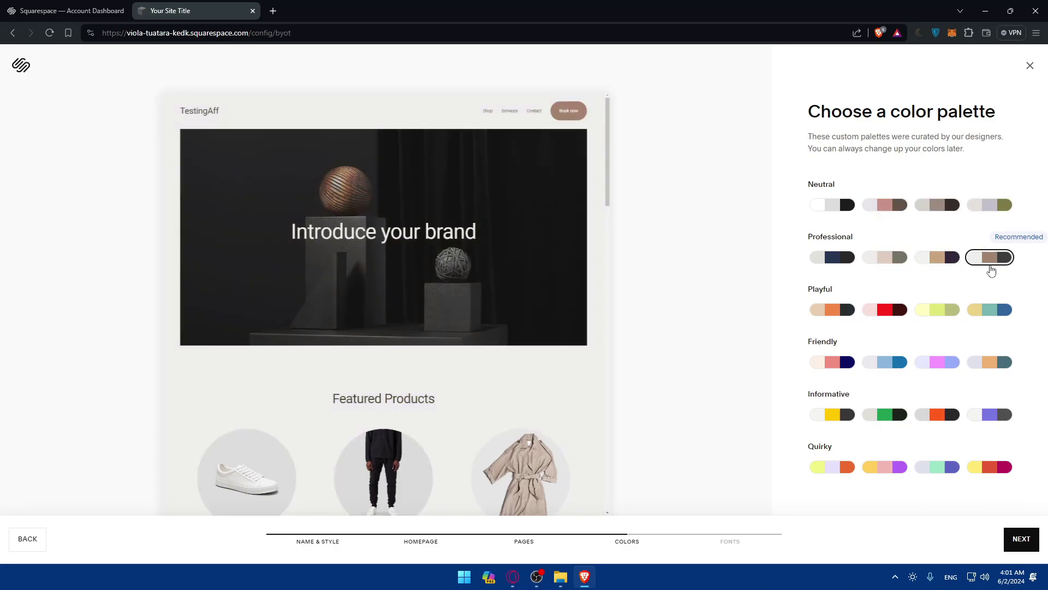
left_click(885, 310)
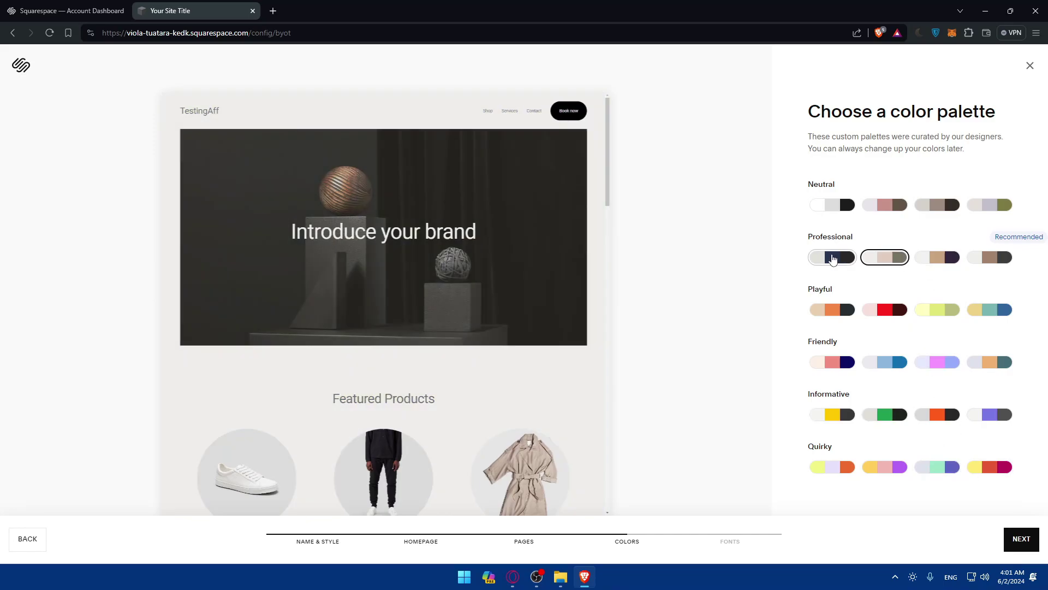
left_click(989, 257)
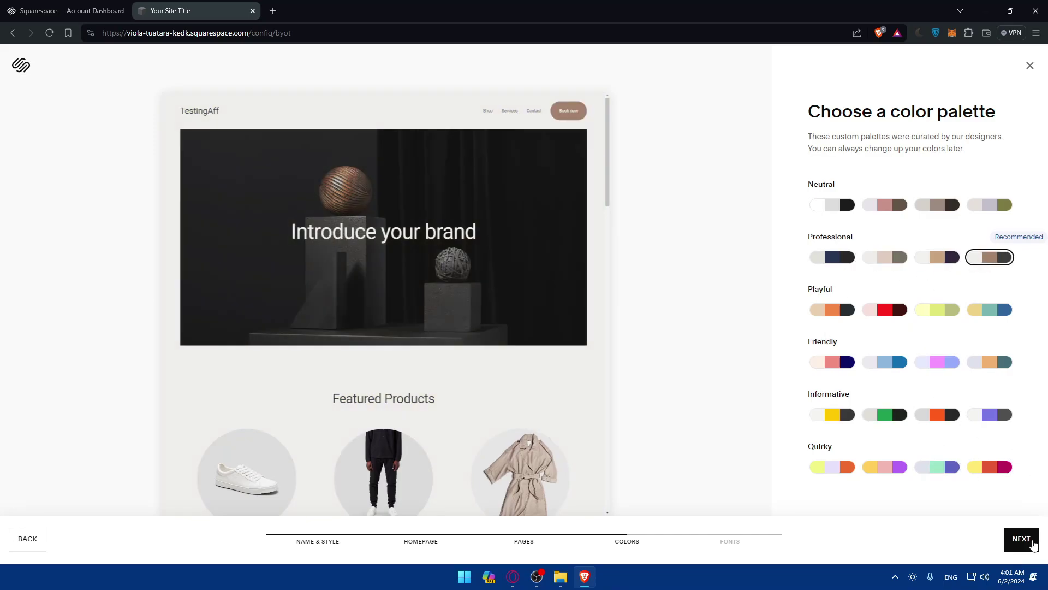
left_click(1033, 544)
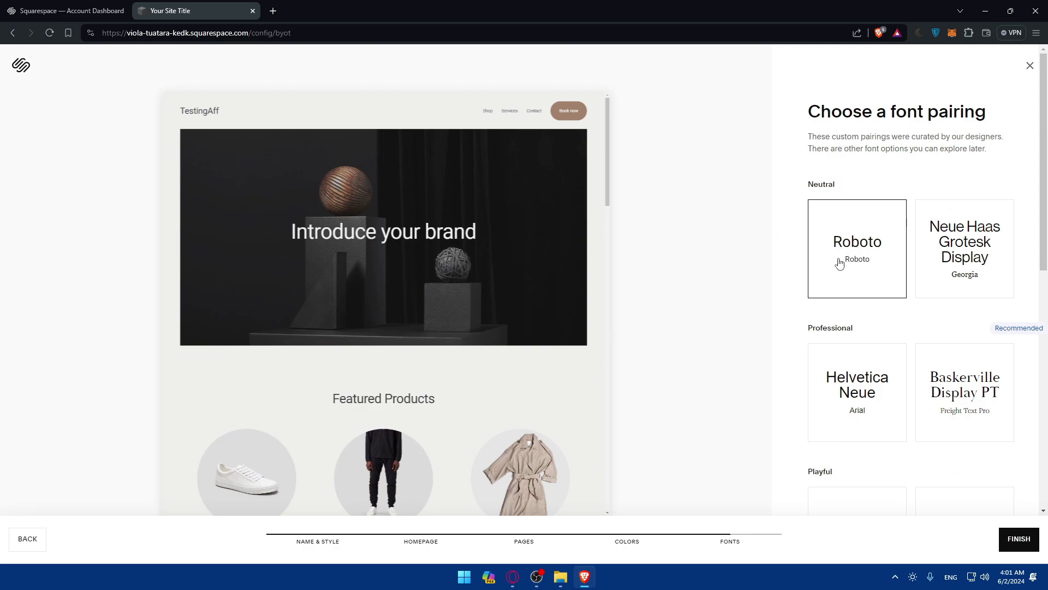
- Compare font pairings, choose Baskerville Display PT / Freight Text Pro, and finish setup
left_click(966, 261)
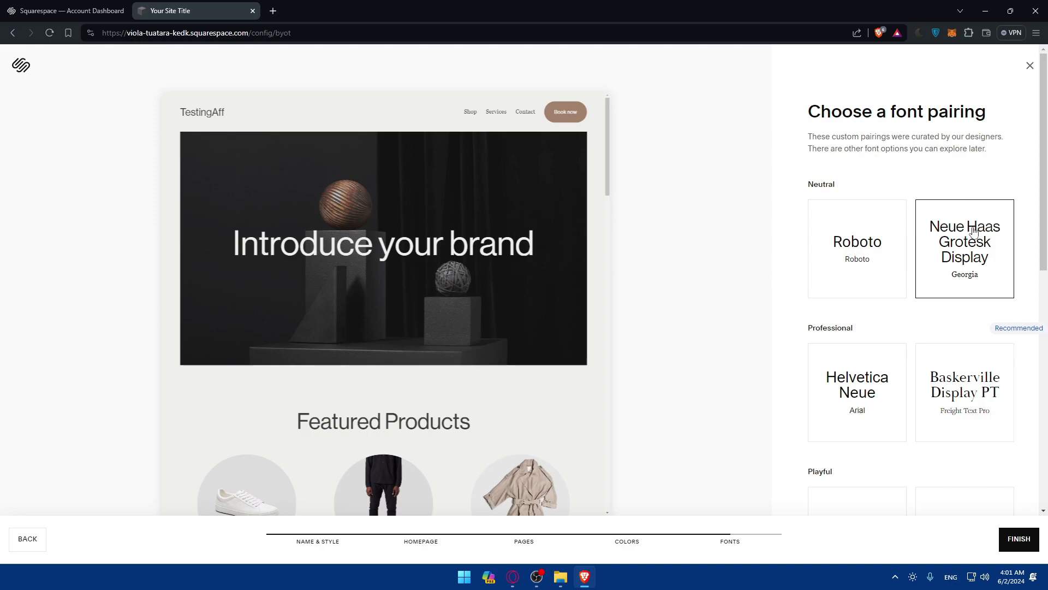
left_click(849, 392)
left_click(965, 384)
left_click(856, 395)
left_click(964, 427)
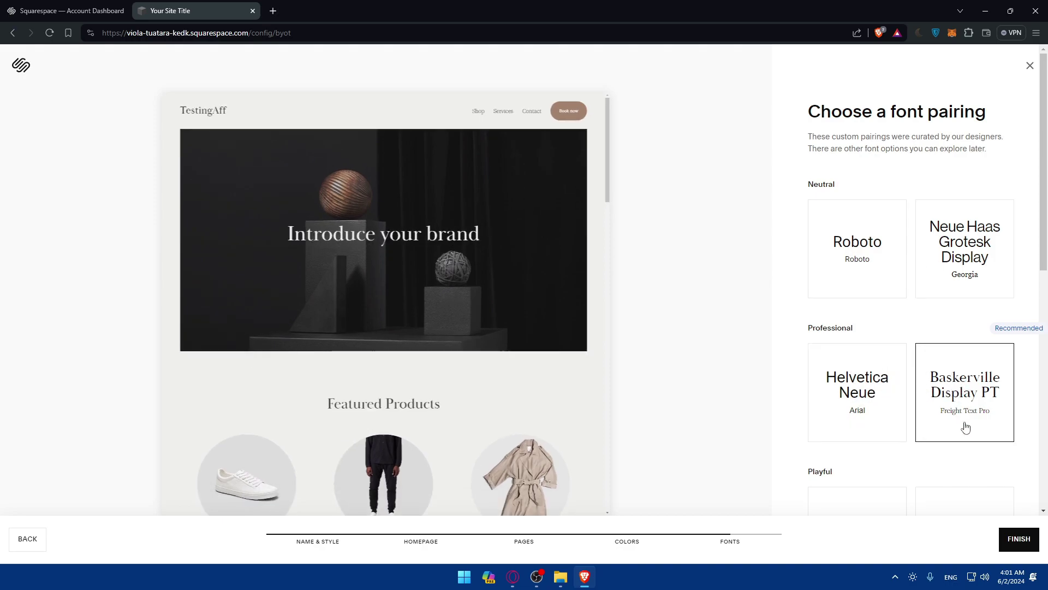
scroll(965, 427, "down", 2)
left_click(1019, 540)
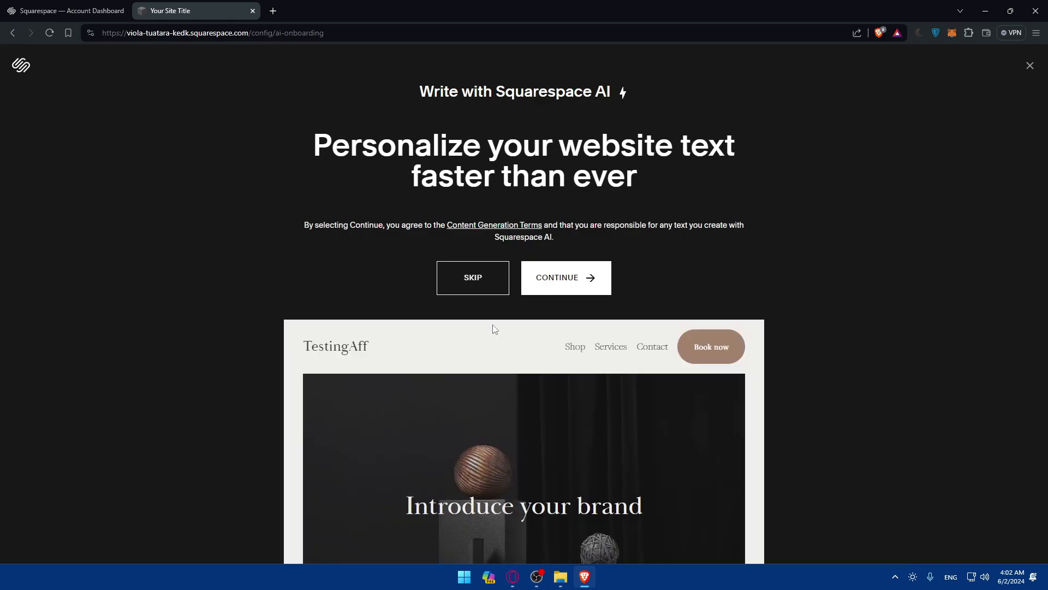
- Accept the Write with Squarespace AI terms and continue
left_click_drag(281, 225, 425, 225)
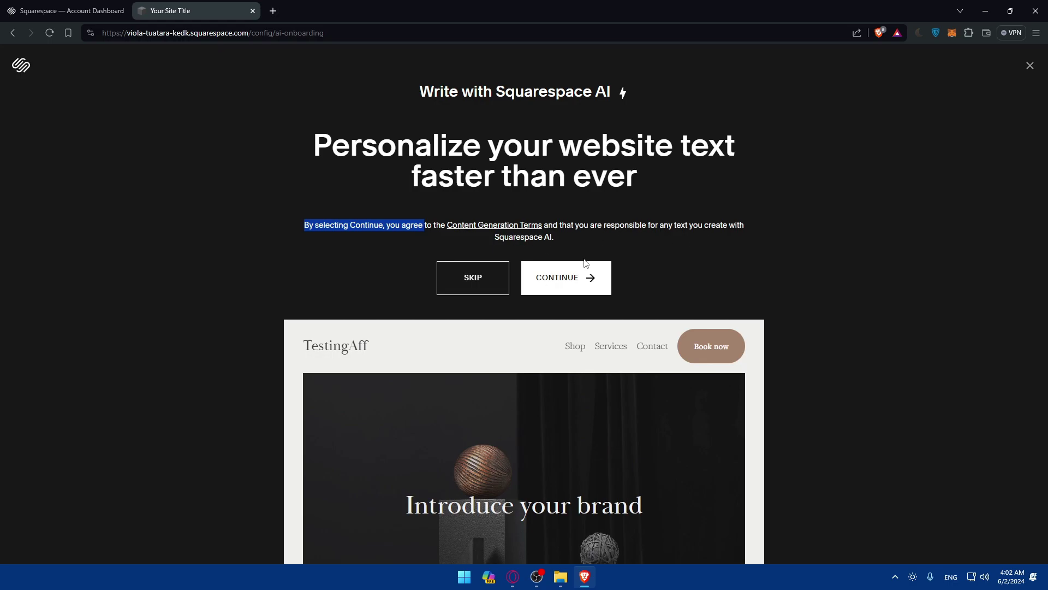
left_click(568, 284)
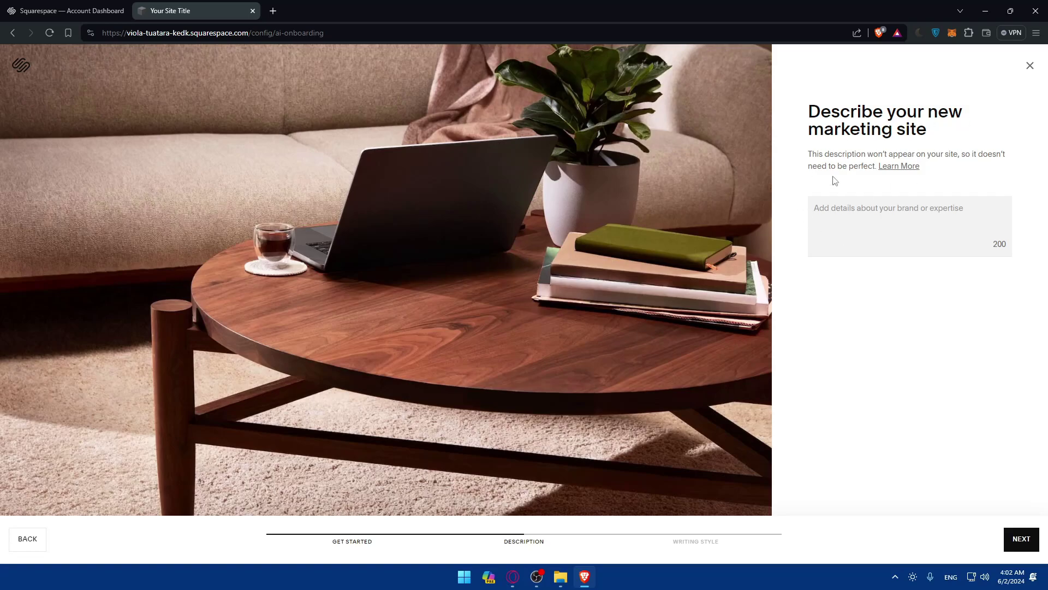
- Skip the site description, keep the Professional writing style and generate the AI site text
left_click(1030, 541)
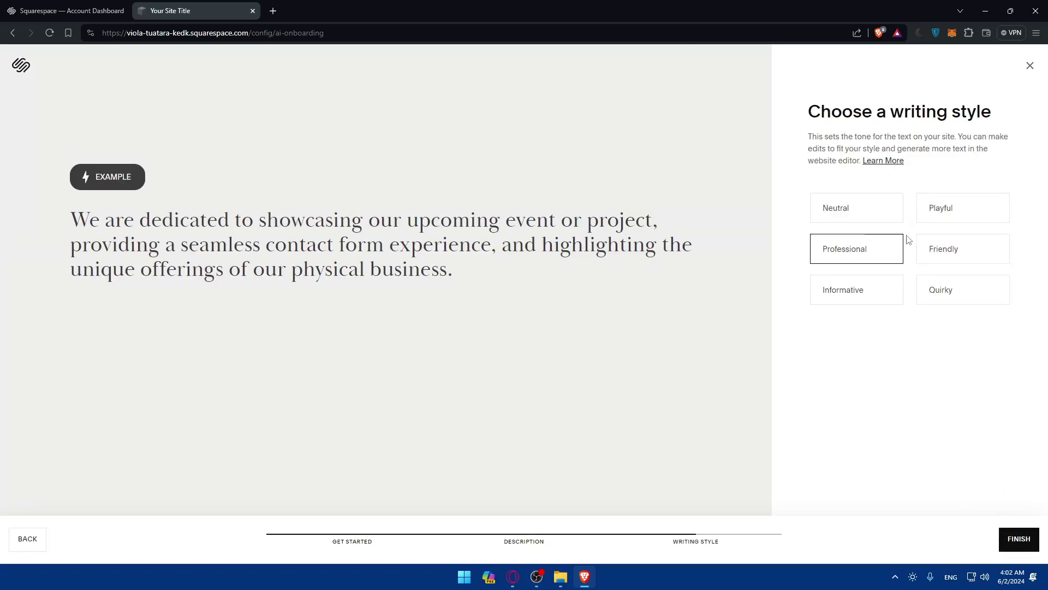
left_click(1015, 546)
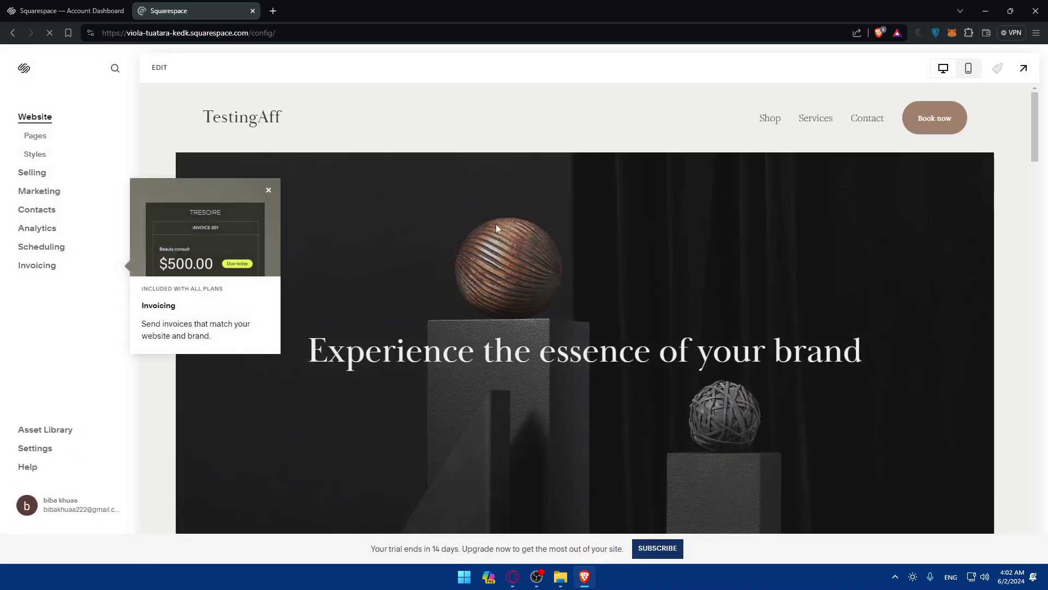
- Dismiss the Invoicing popup and open the TestingAff home page from Pages for editing
scroll(538, 300, "down", 10)
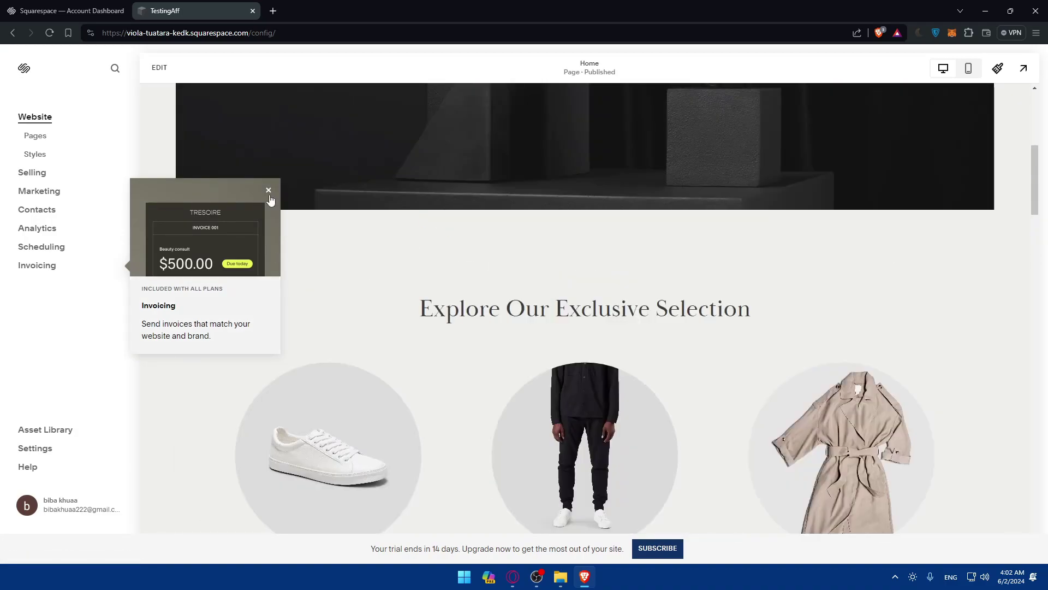
left_click(269, 191)
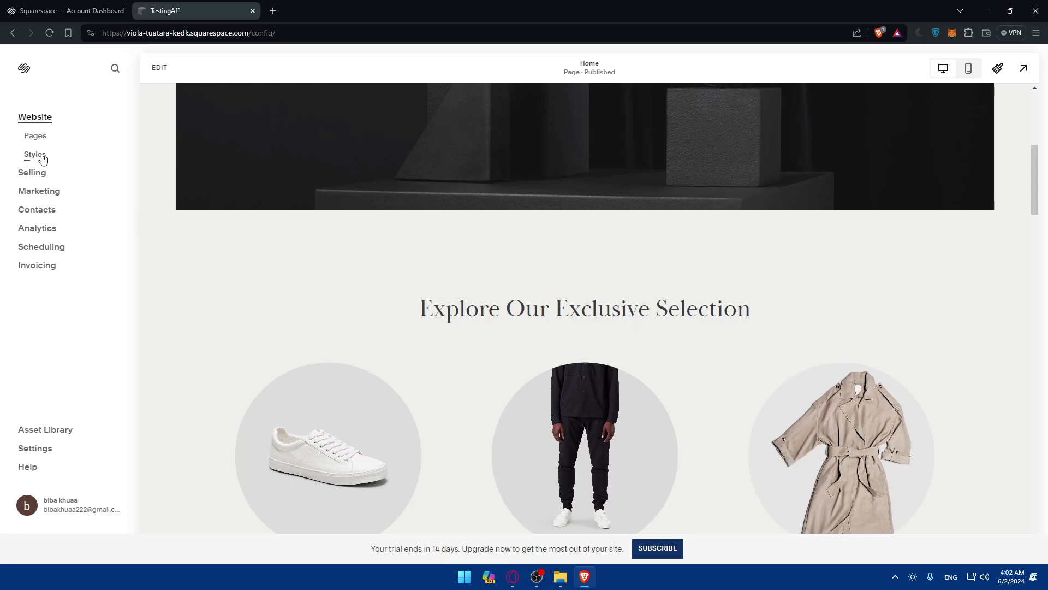
left_click(33, 136)
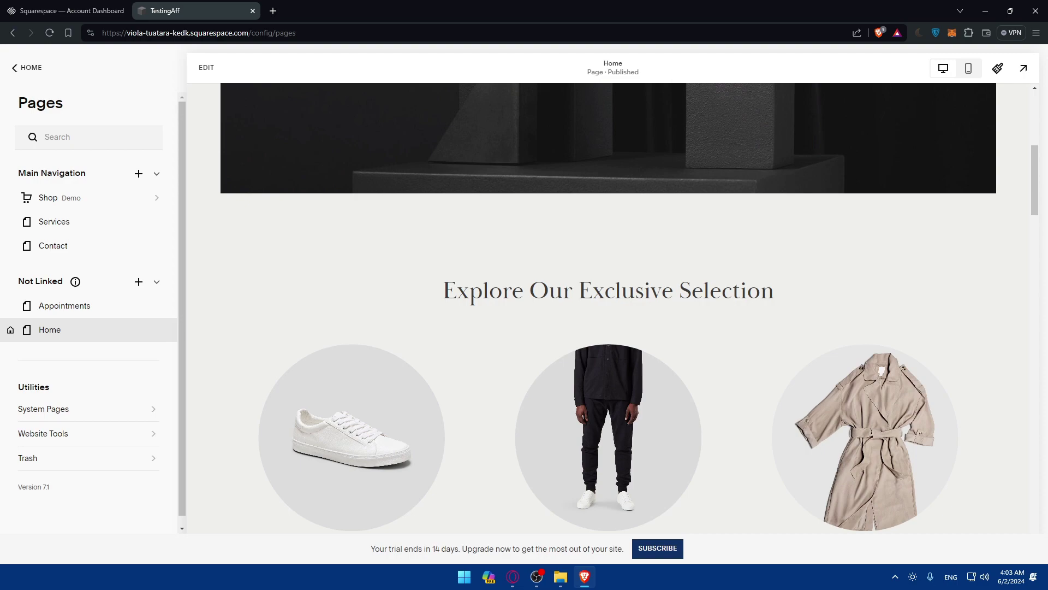
left_click(17, 68)
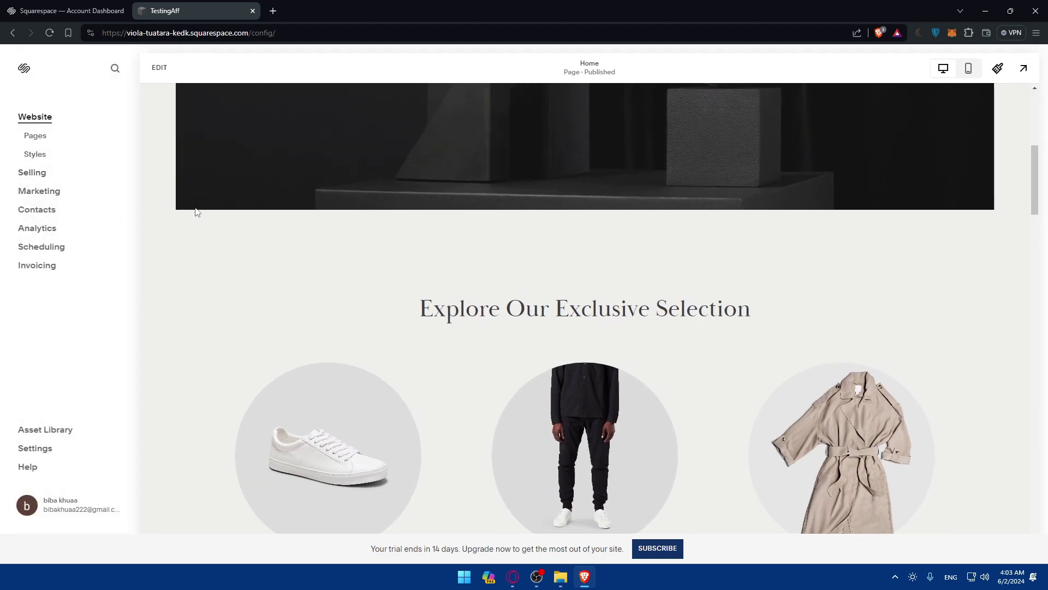
left_click(159, 67)
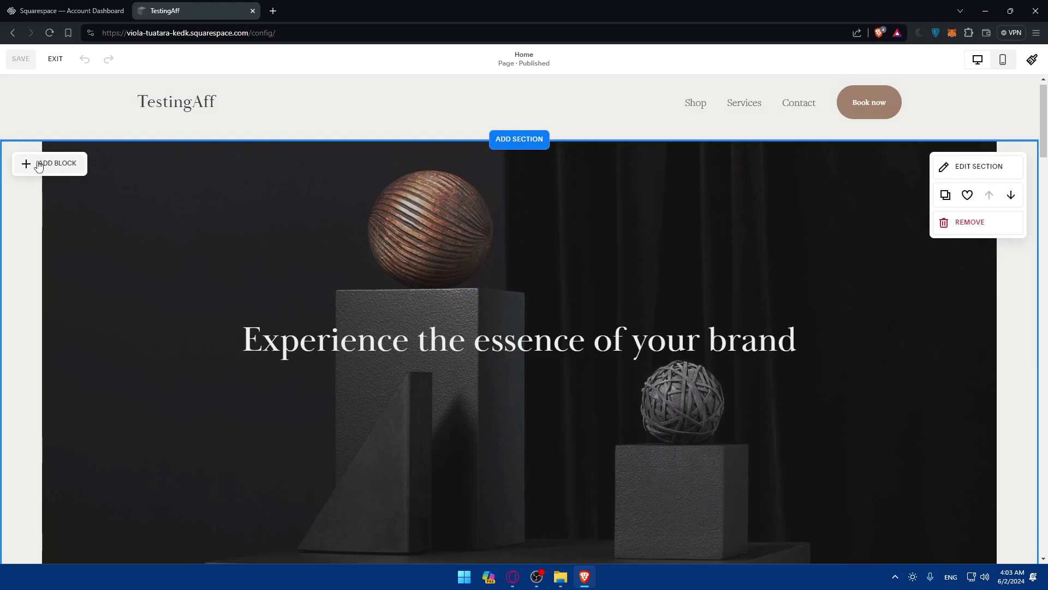
- Add a Content Link block from Filters & Lists to the hero section and view its settings
left_click(43, 166)
scroll(86, 240, "down", 10)
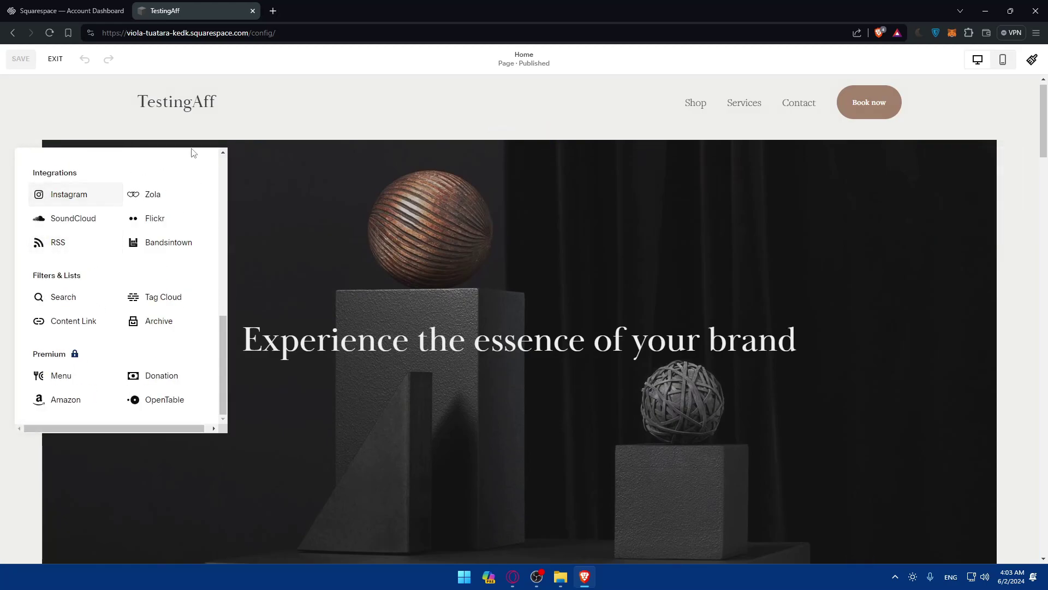
left_click(76, 322)
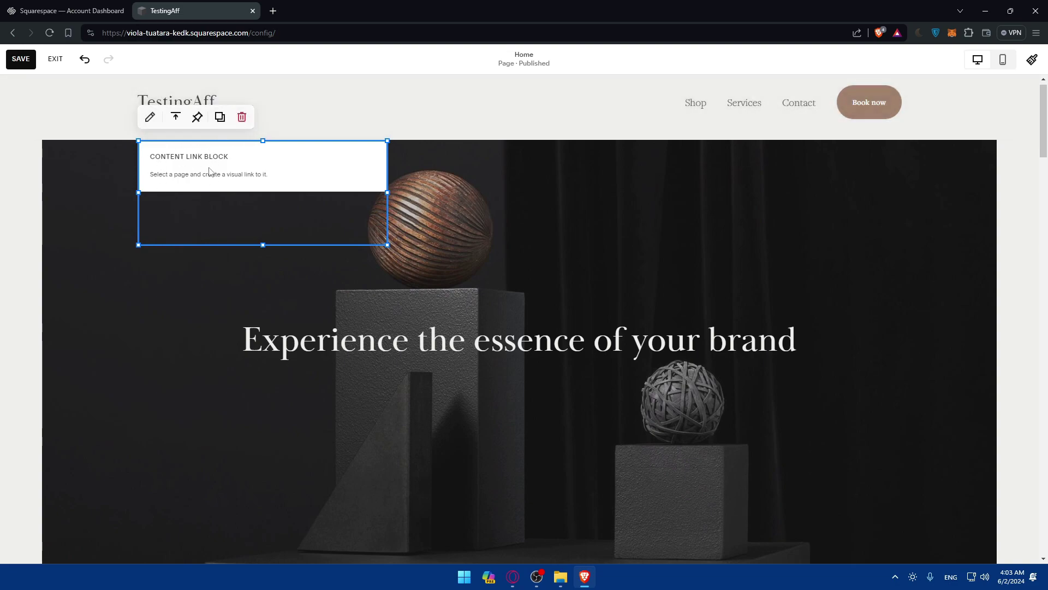
left_click(209, 172)
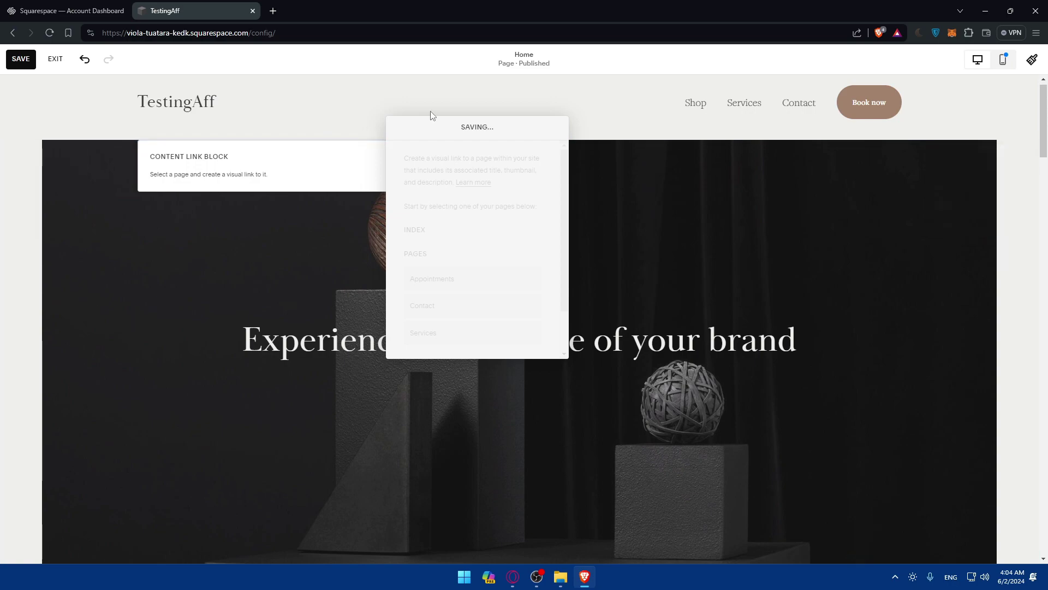
- Select the Content Link block and delete it from the page
left_click(276, 176)
right_click(319, 176)
left_click(315, 177)
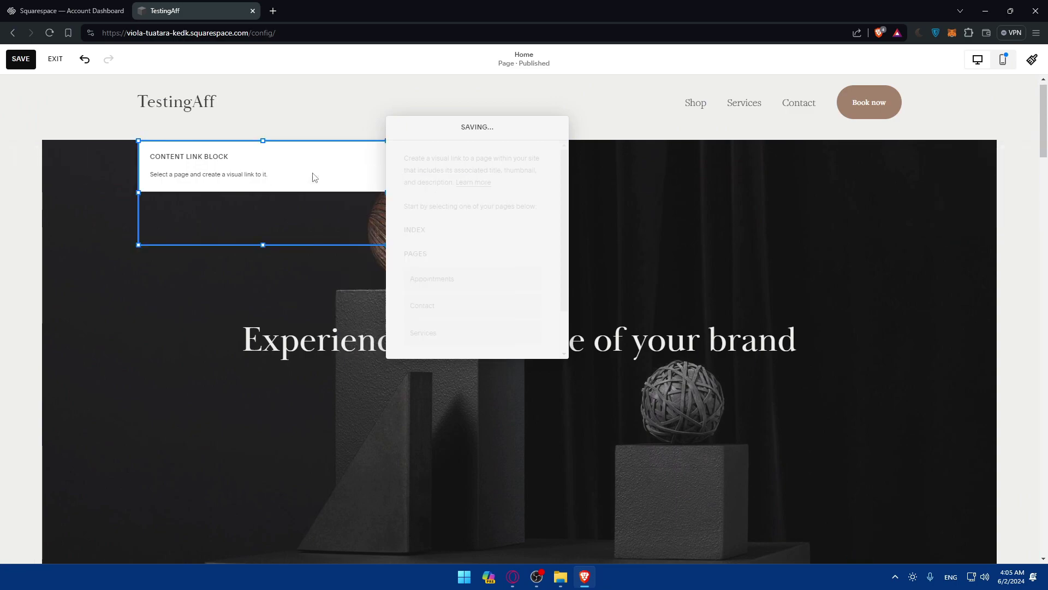
key("Delete")
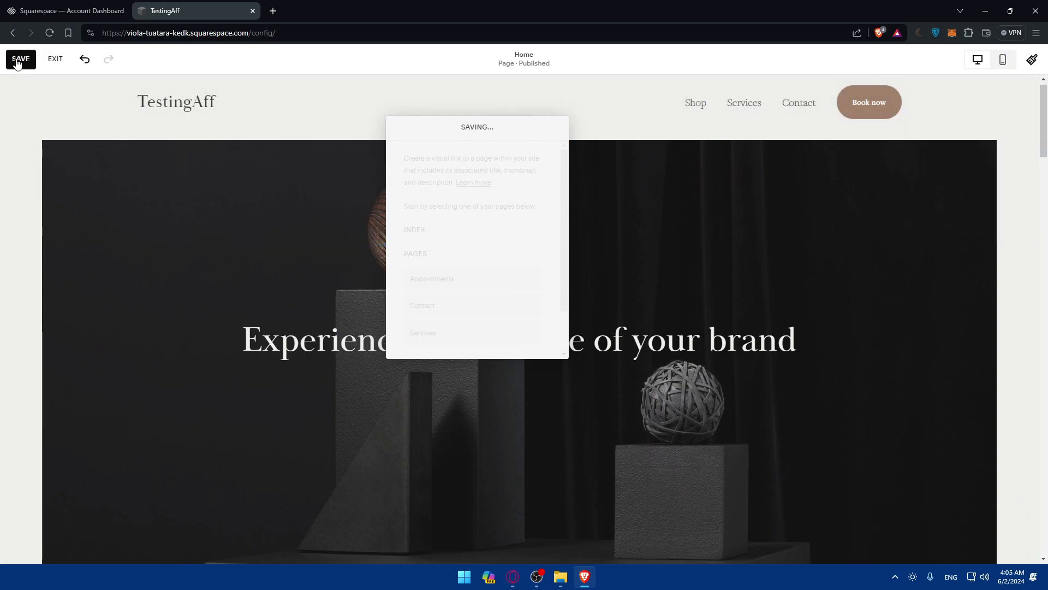
- Exit the page editor without saving changes
left_click(55, 59)
left_click(203, 143)
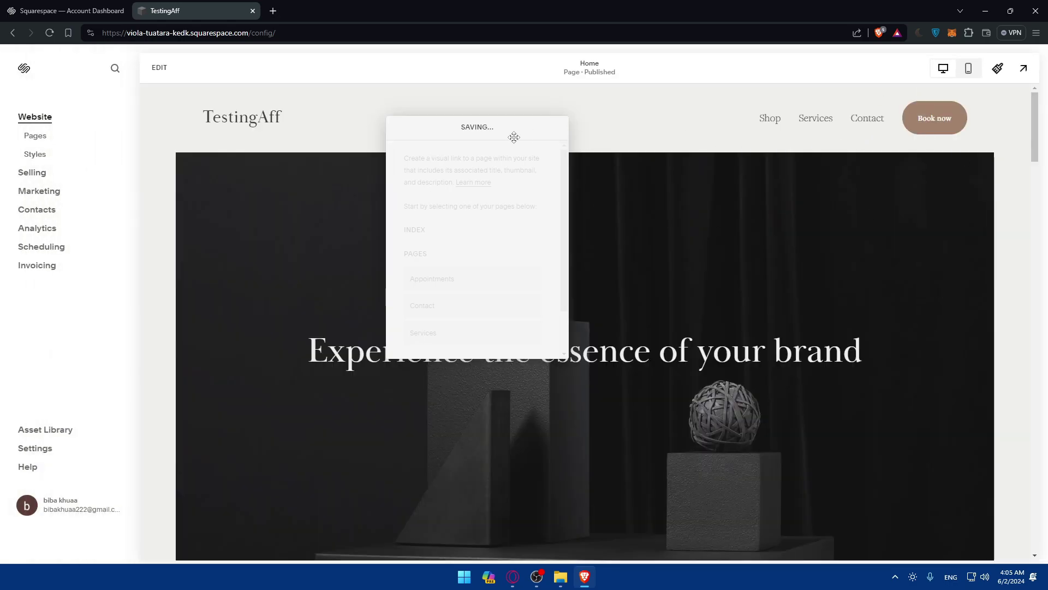
left_click_drag(514, 137, 488, 350)
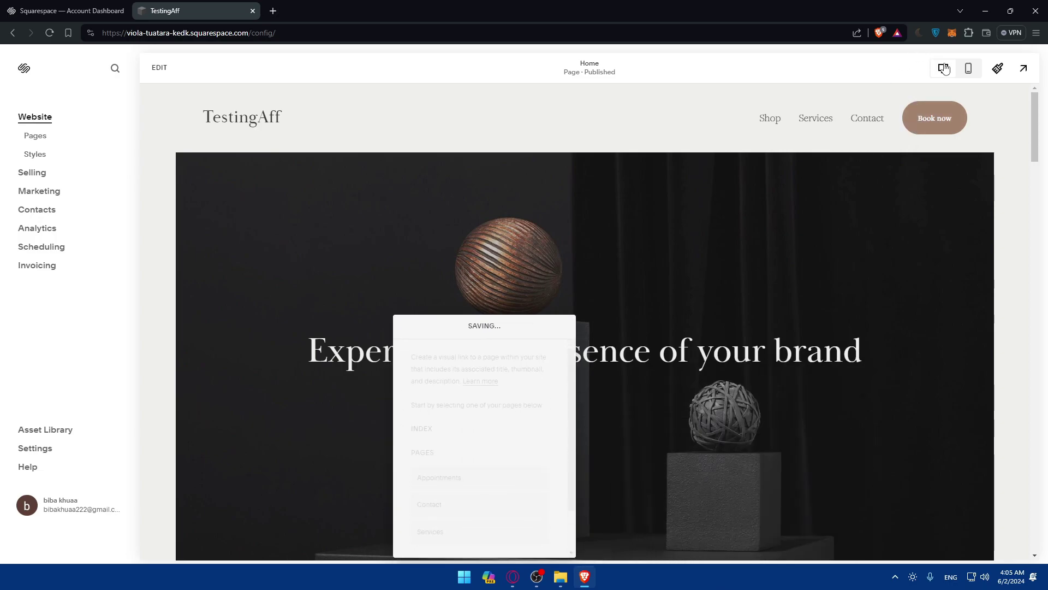
- Preview the homepage in mobile layout, scrolling to the 'Welcome to Our Exclusive Services' section
left_click(968, 67)
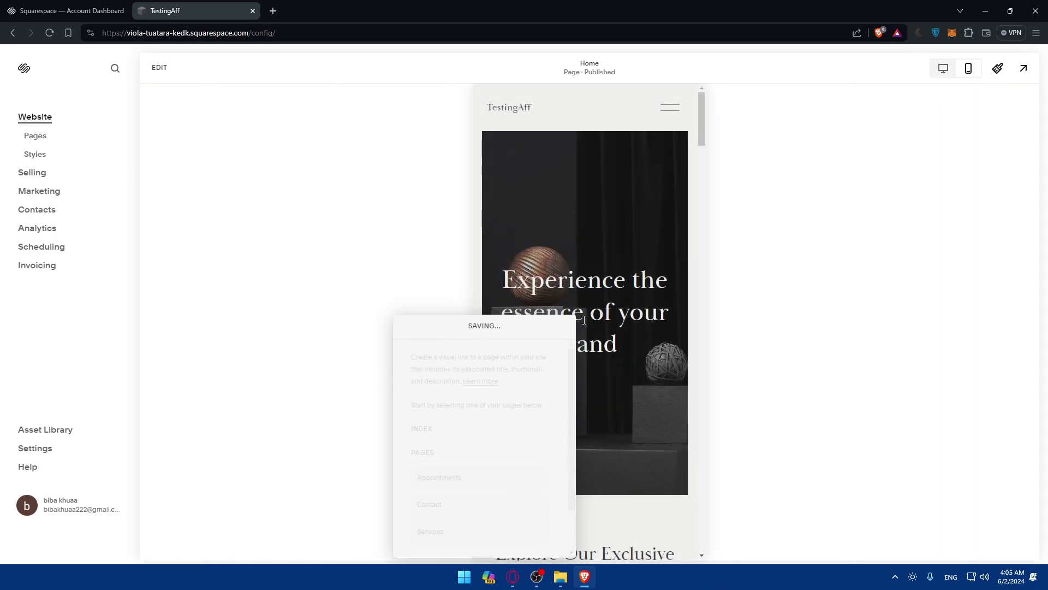
left_click_drag(514, 328, 274, 243)
scroll(589, 286, "down", 15)
scroll(594, 295, "down", 10)
scroll(593, 312, "up", 6)
left_click_drag(272, 234, 307, 200)
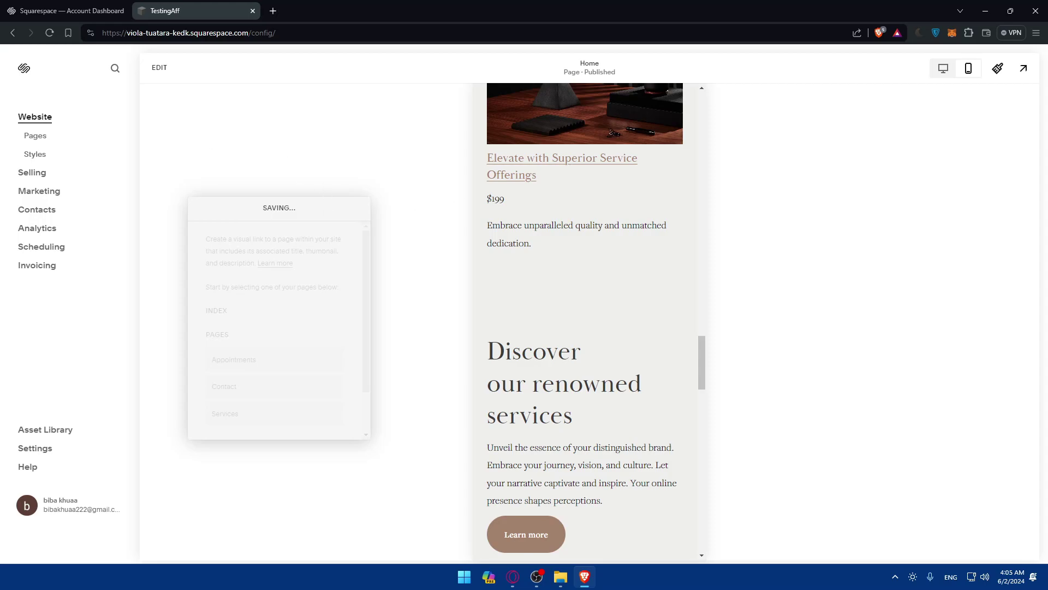
scroll(601, 208, "up", 15)
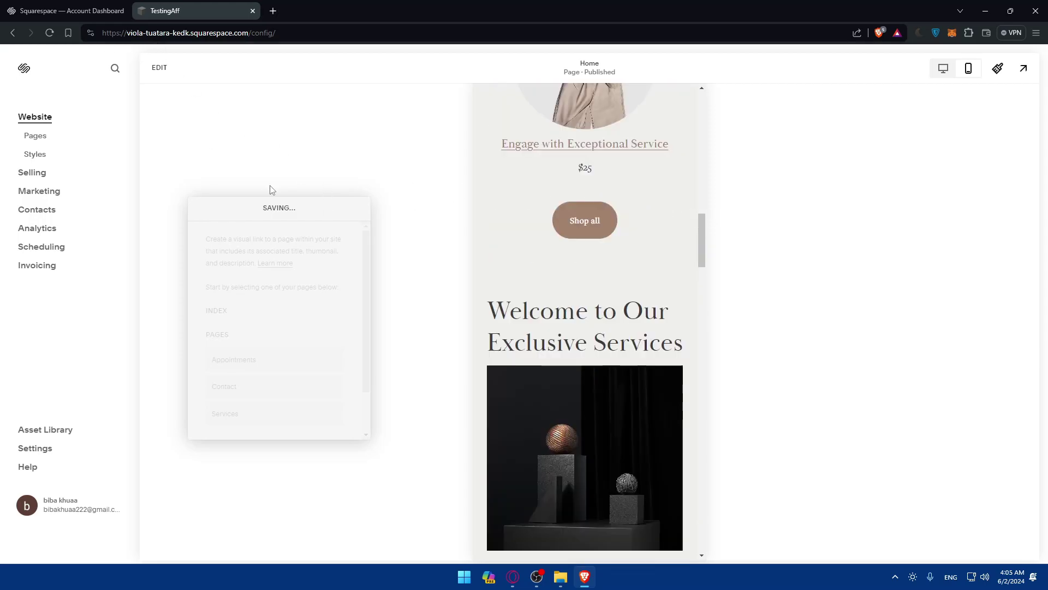